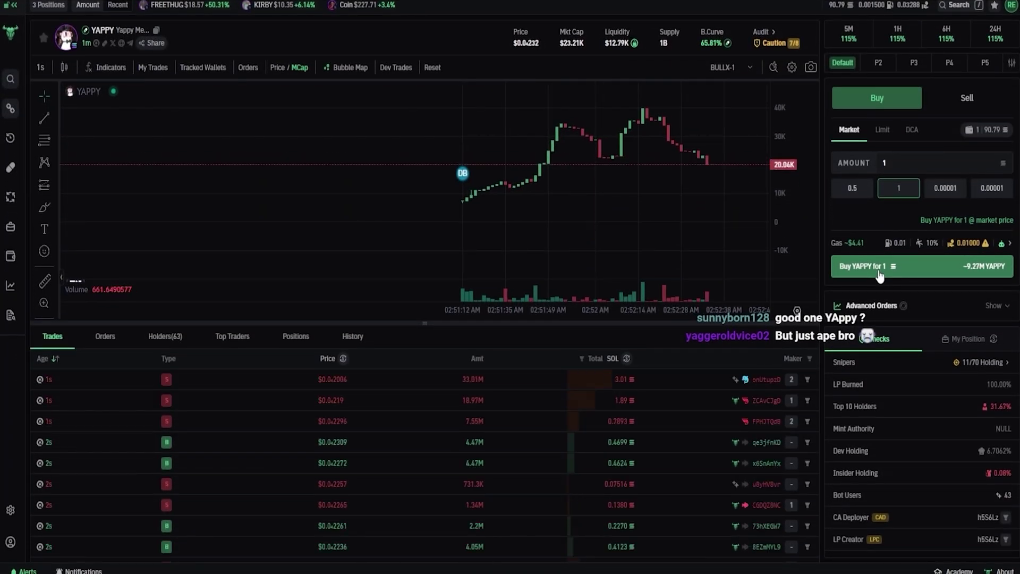
Step: Submit 1 SOL market buy orders for YAPPY, retrying after they fail on slippage
click(879, 268)
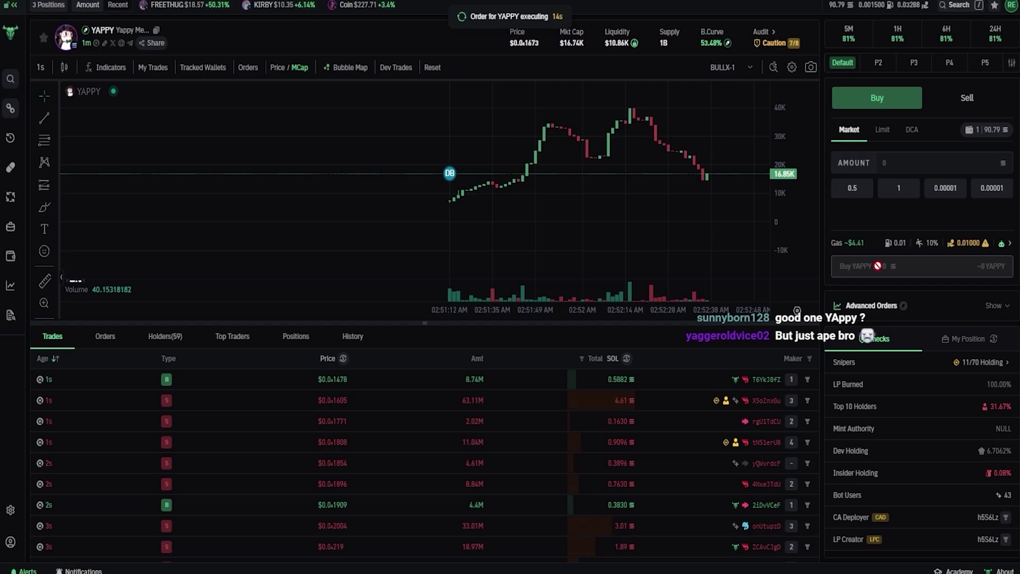
click(898, 188)
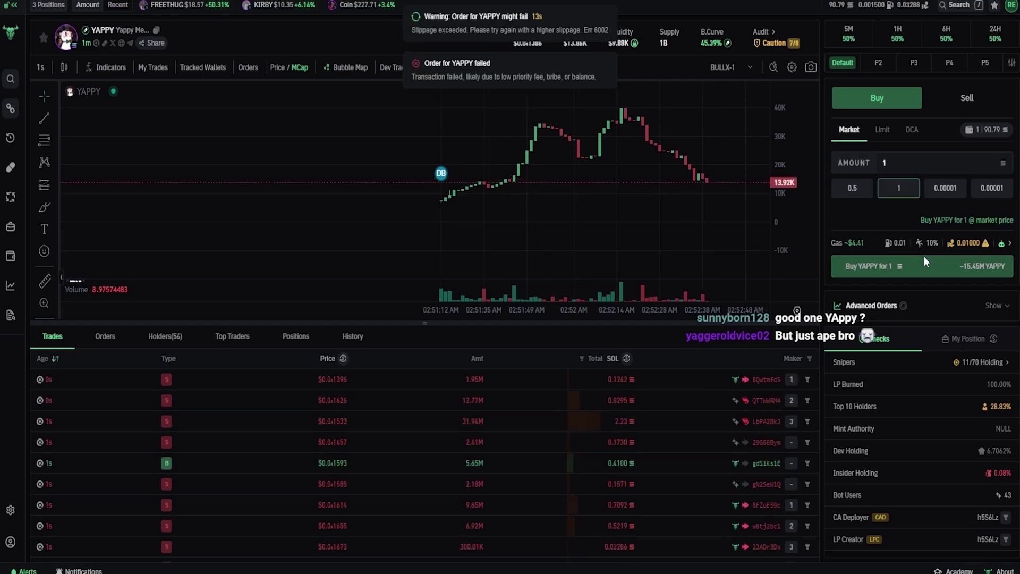
click(922, 263)
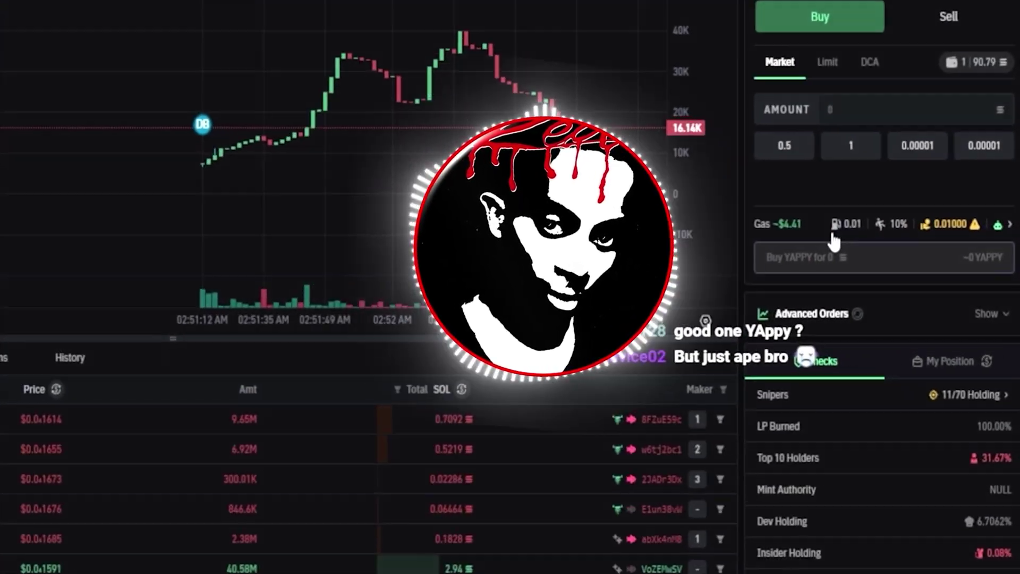
Step: Resend a 1 SOL market buy order for YAPPY
click(850, 145)
click(884, 257)
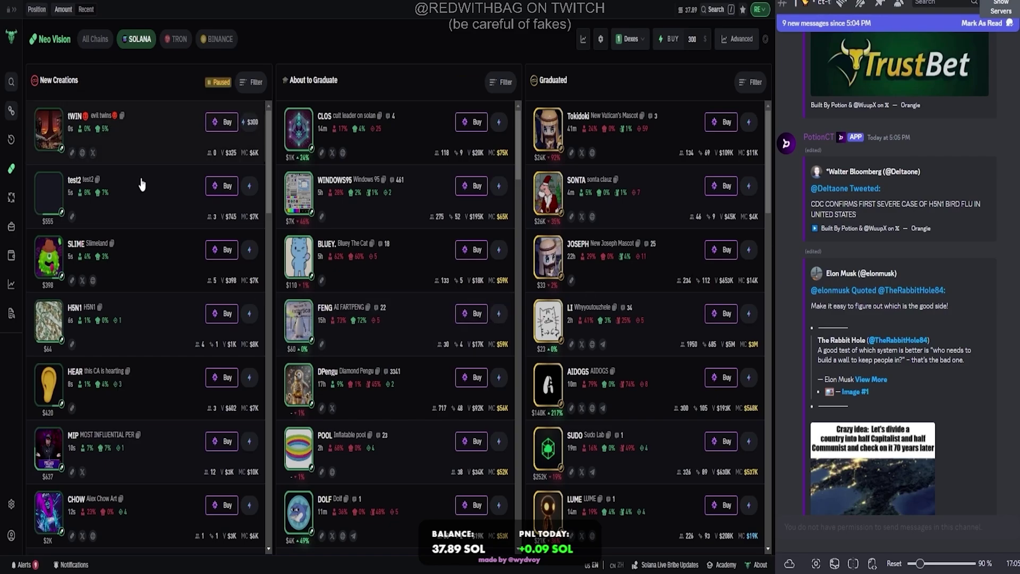
Step: Open H5N1 from New Creations and sell 50% of the holding
click(154, 330)
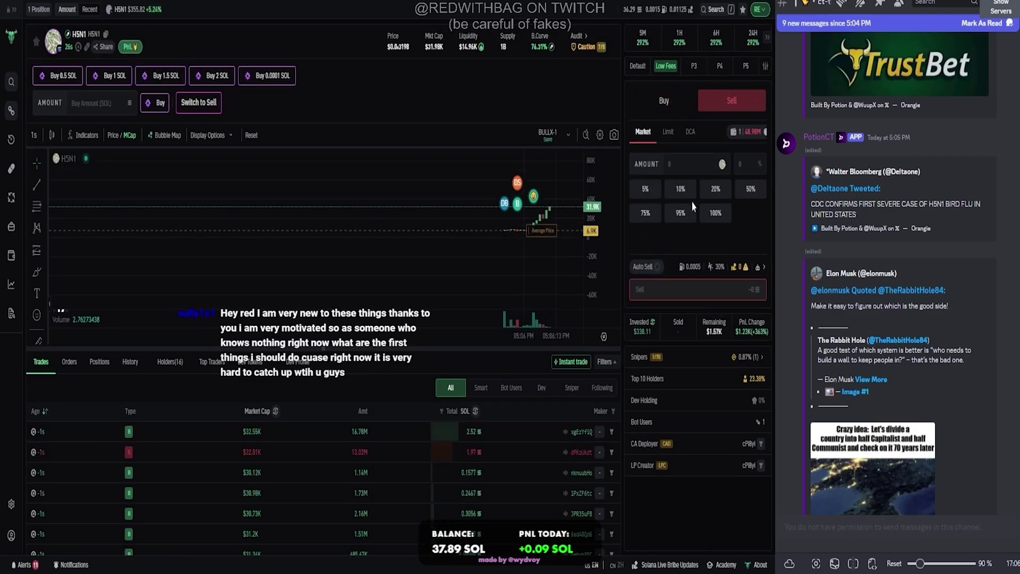
click(750, 189)
click(714, 288)
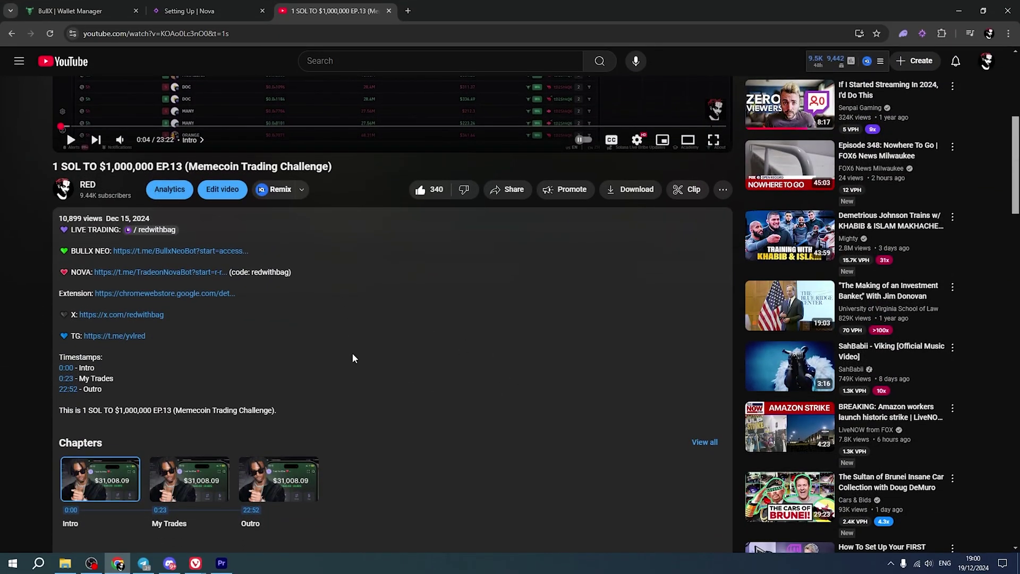
Step: Launch the Nova bot in Telegram from the video's NOVA link and start it
click(152, 273)
click(533, 132)
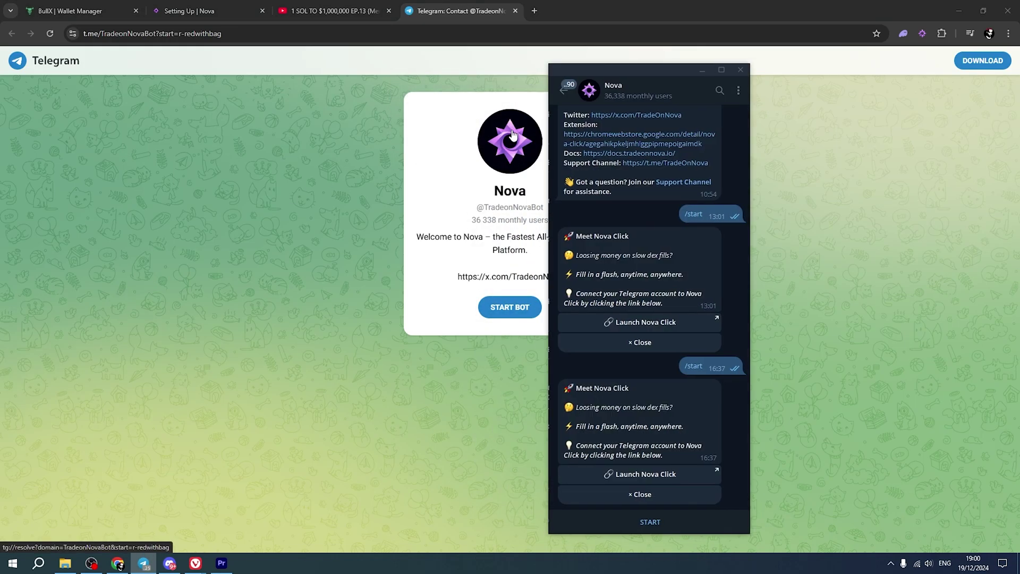
click(649, 522)
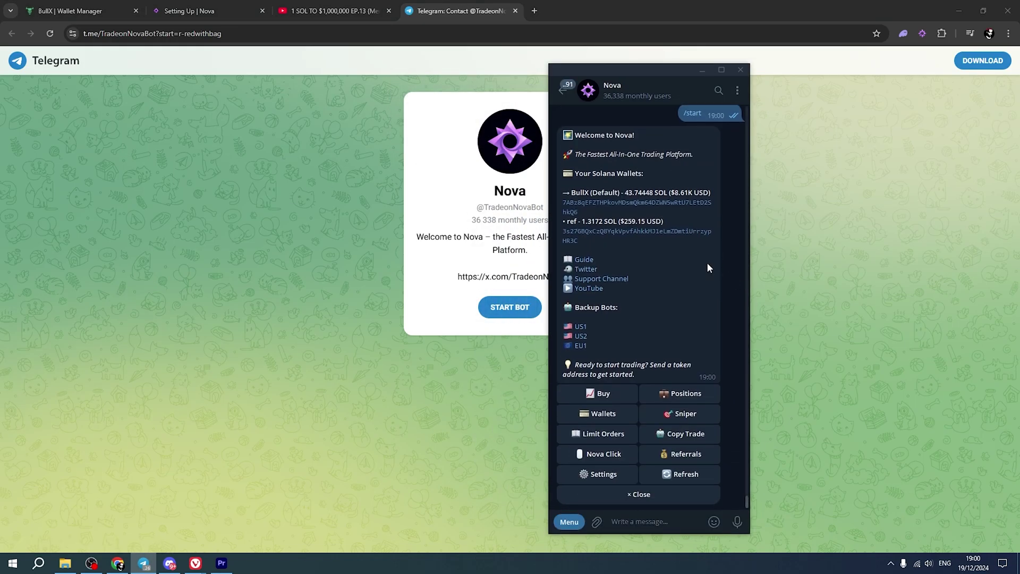
scroll(696, 217, up, 5)
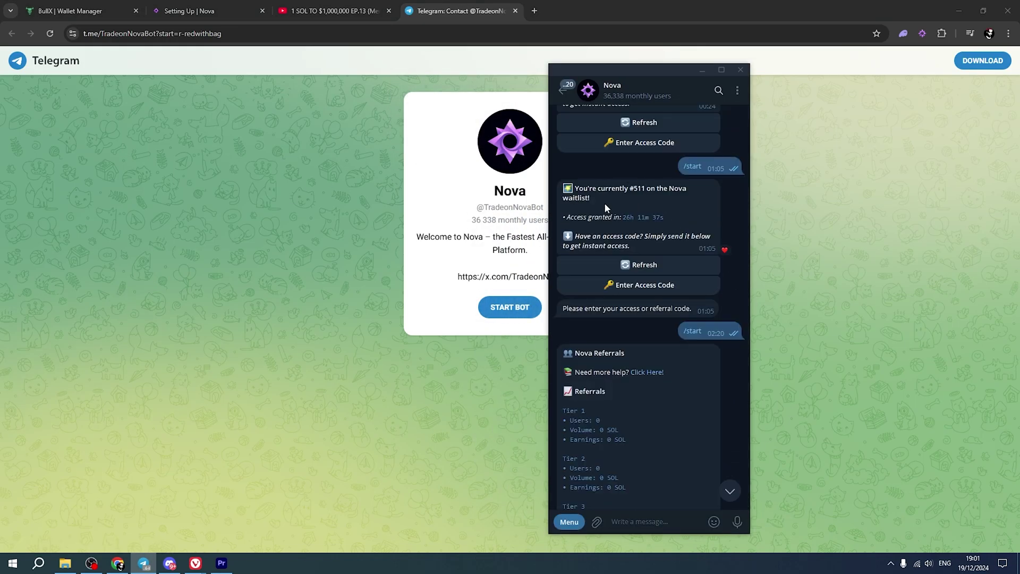
text(redw)
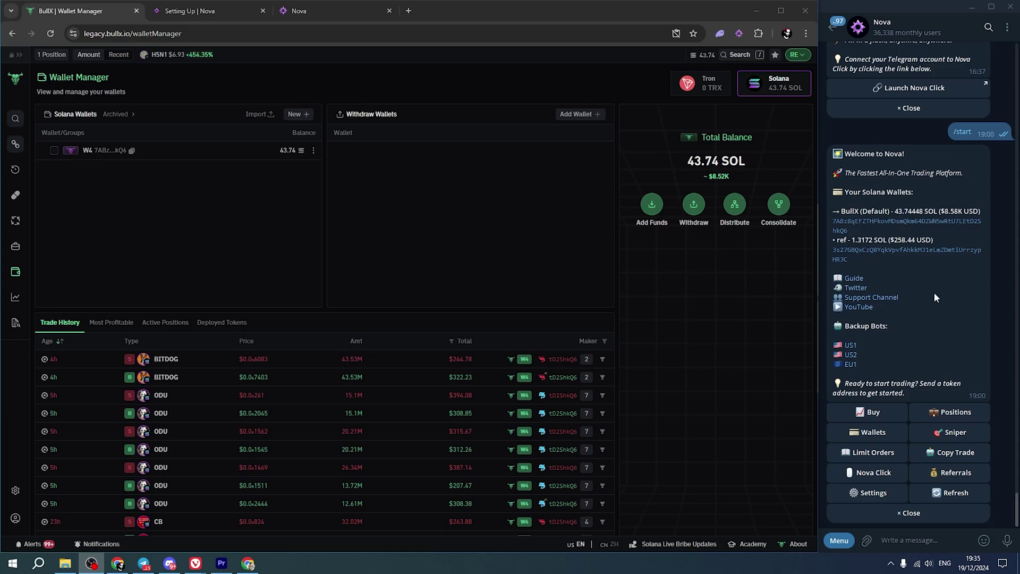
Step: Toggle a heart reaction on the bot message, then open and cancel BullX's wallet import form
double_click(959, 320)
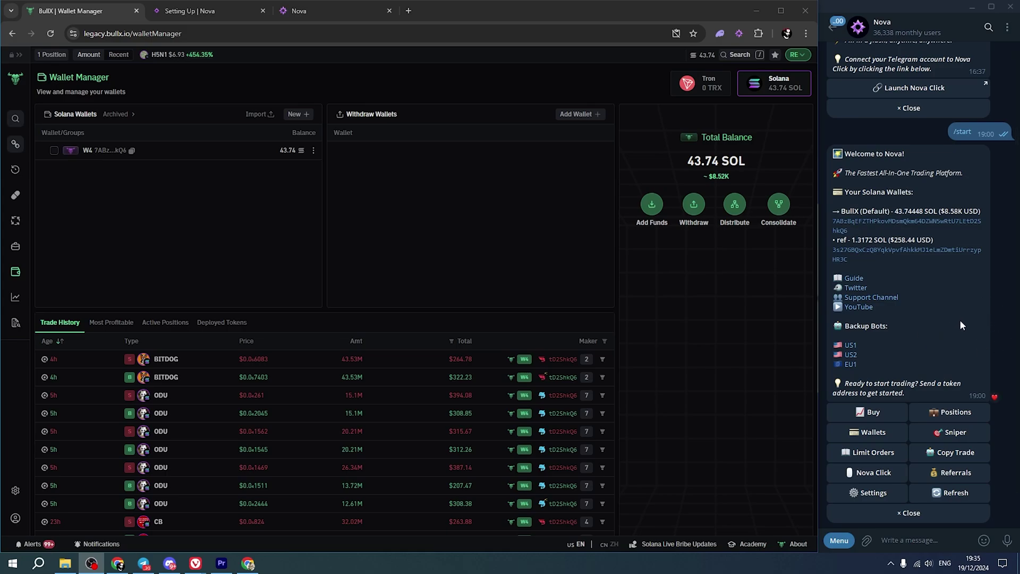
double_click(960, 320)
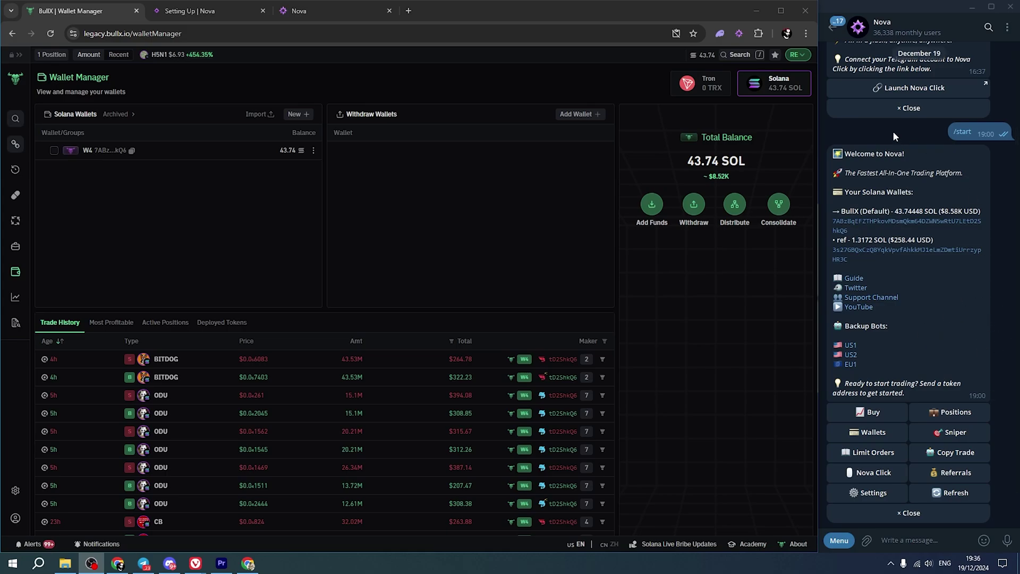
click(302, 190)
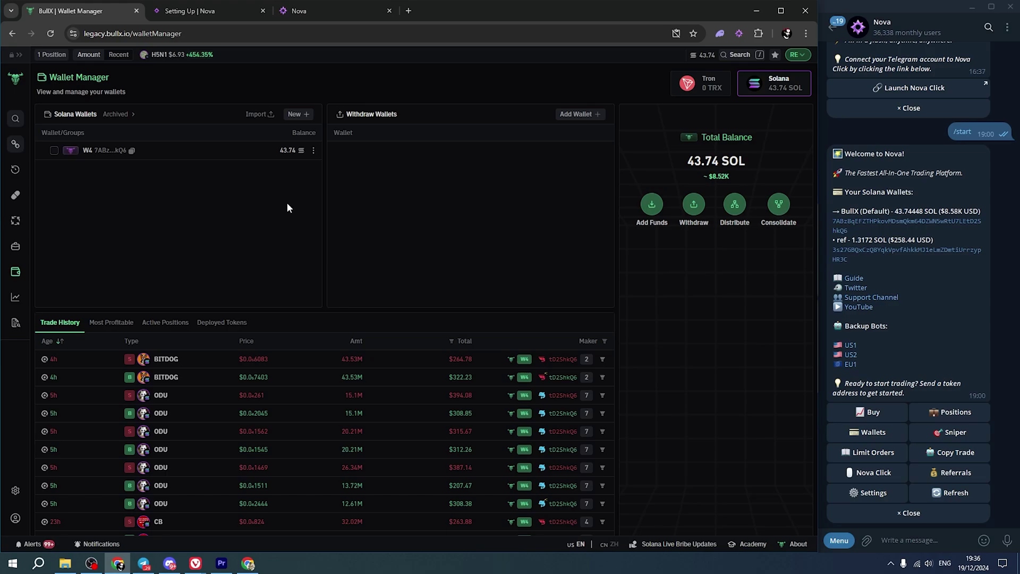
click(269, 113)
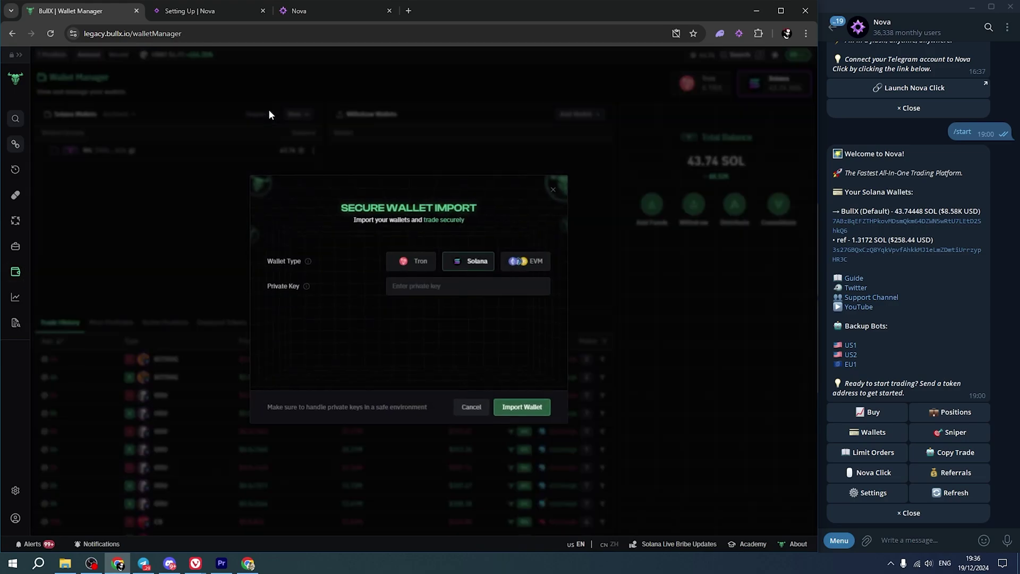
click(522, 407)
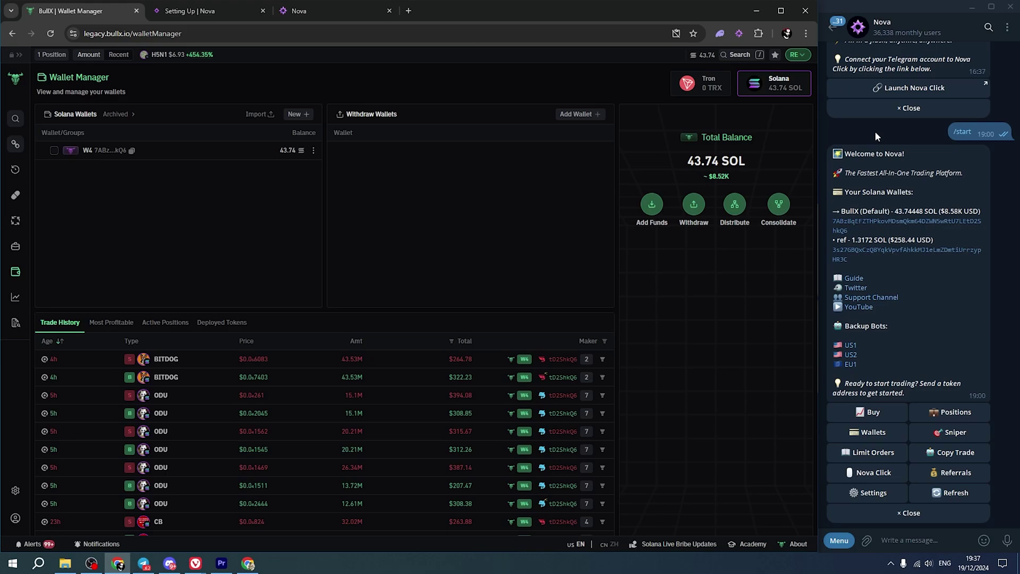
Step: Begin a Nova wallet import named '1', reopen the menu with /start, then open H5N1
click(874, 131)
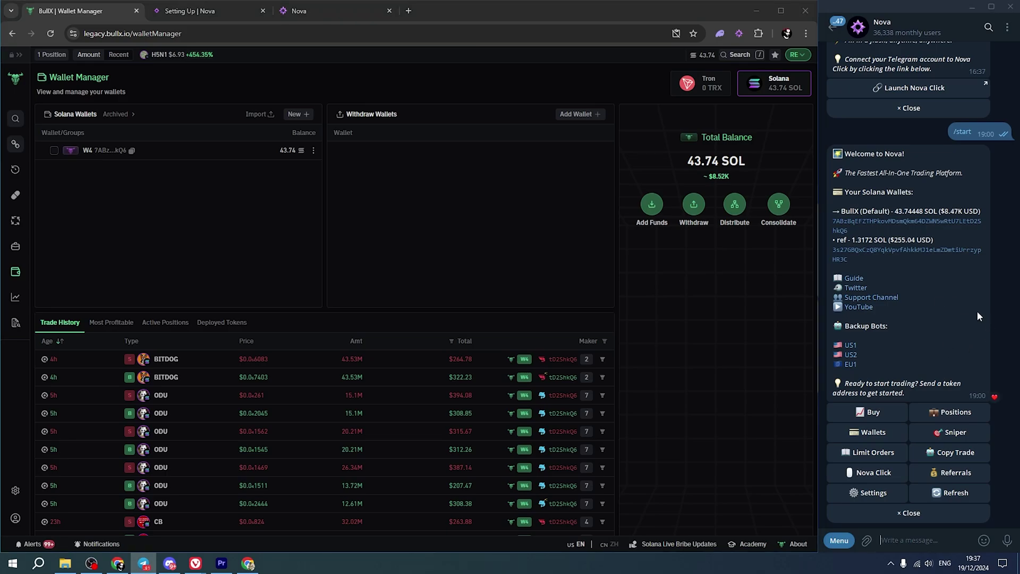
click(869, 432)
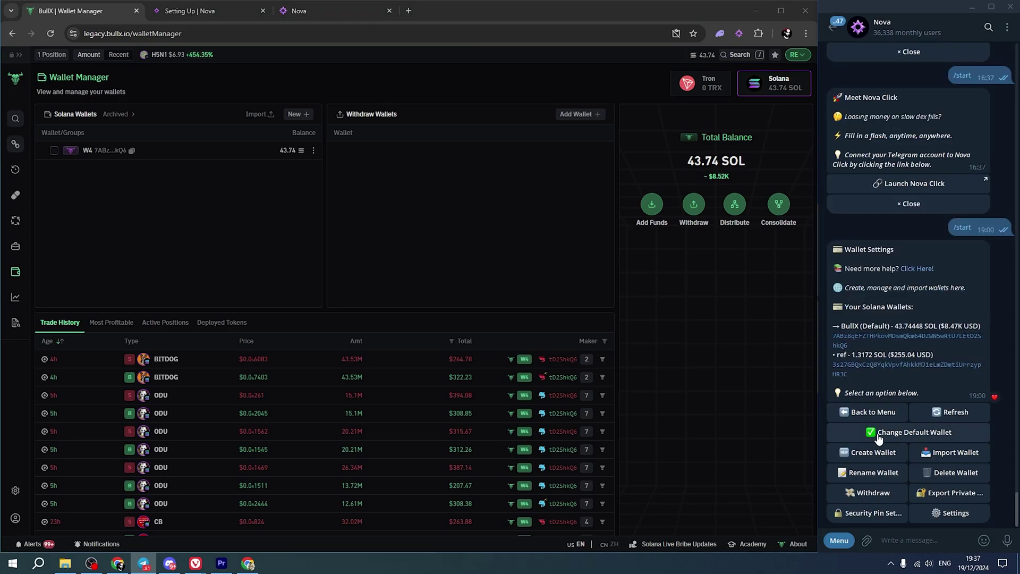
click(950, 452)
text(1)
key(Return)
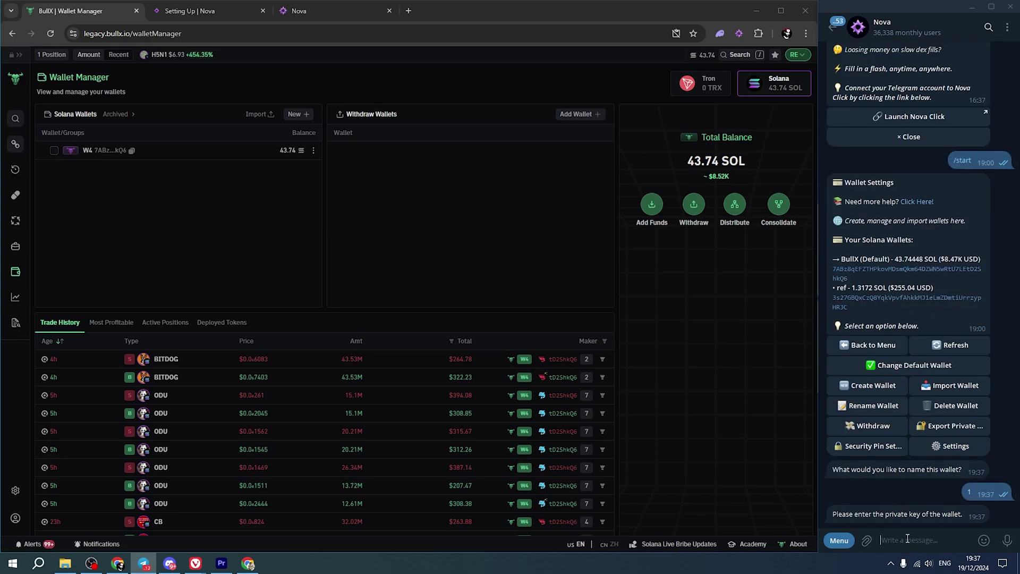
text(/start)
key(Return)
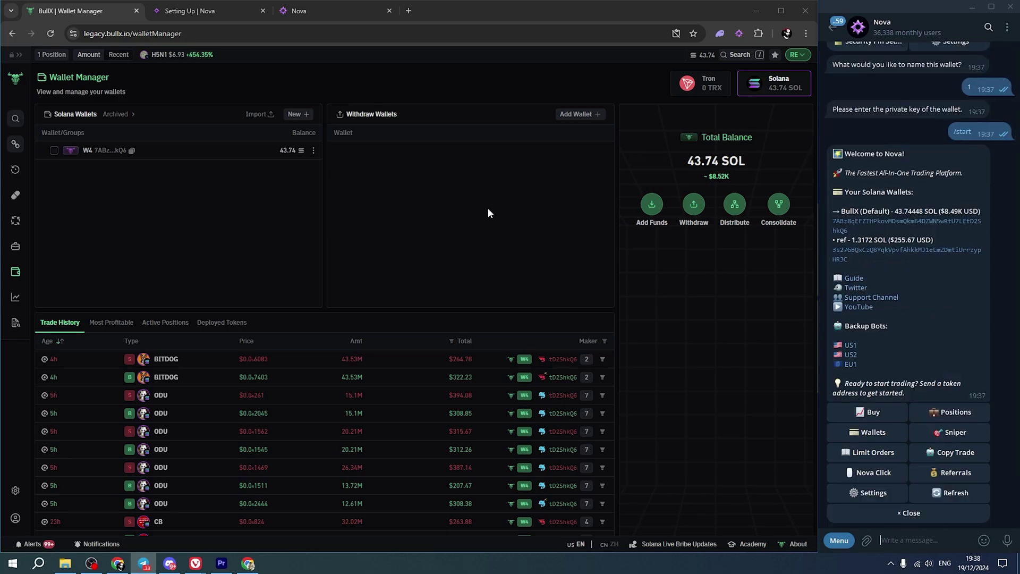
click(176, 55)
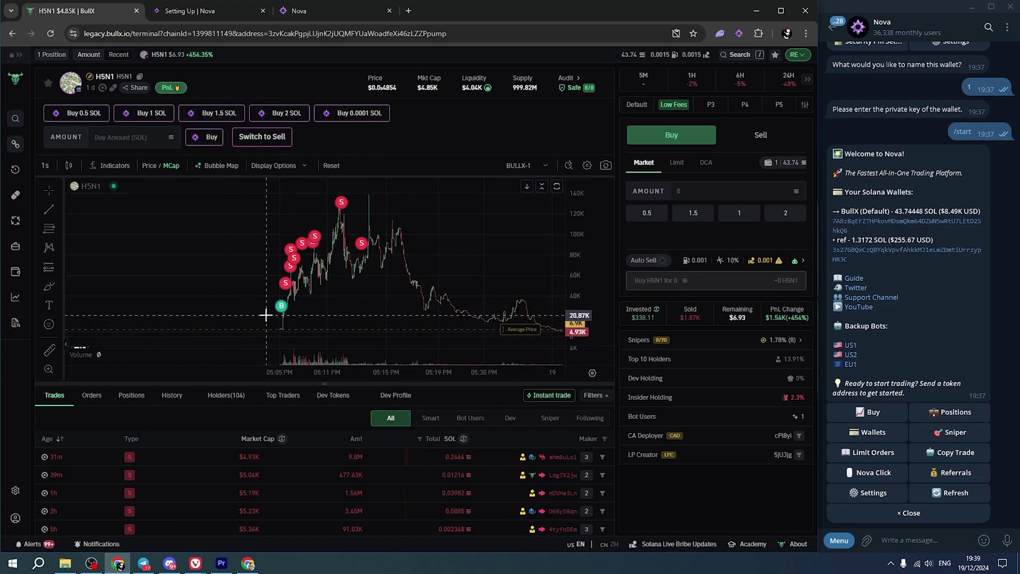
click(761, 135)
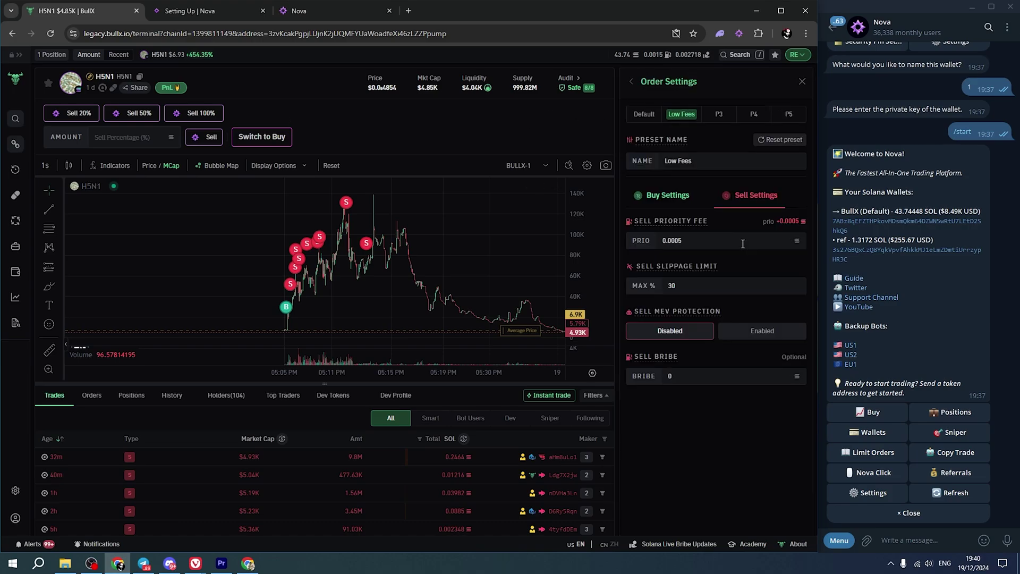
click(692, 212)
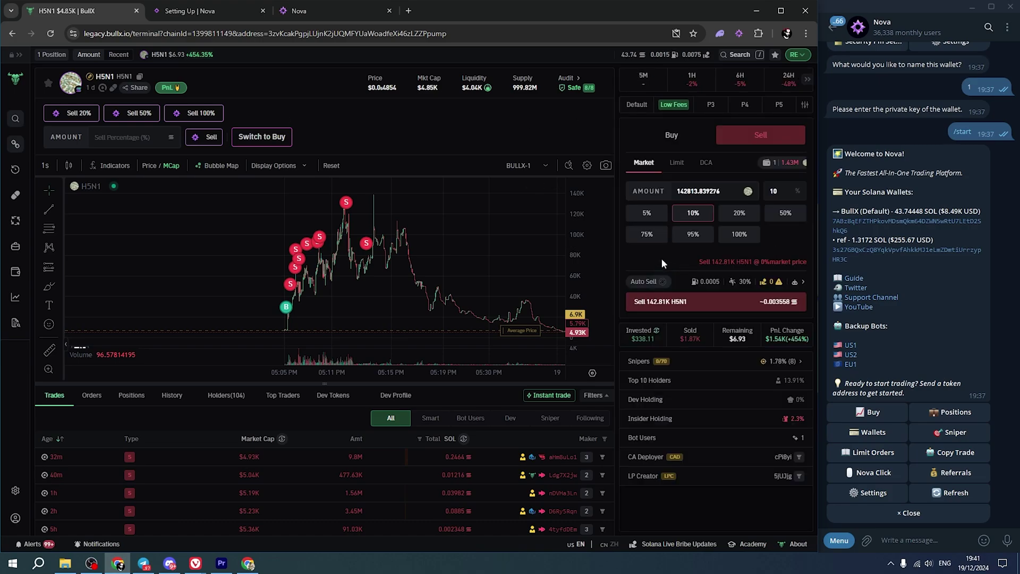
click(709, 301)
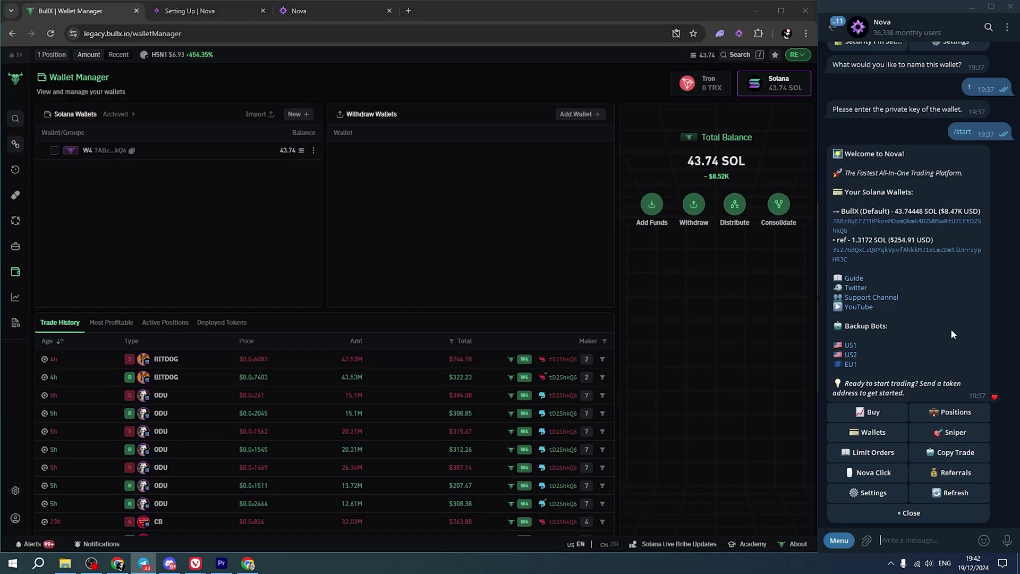
Step: Check the Nova wallets' Security Pin status, confirming the wallets are secure
click(873, 432)
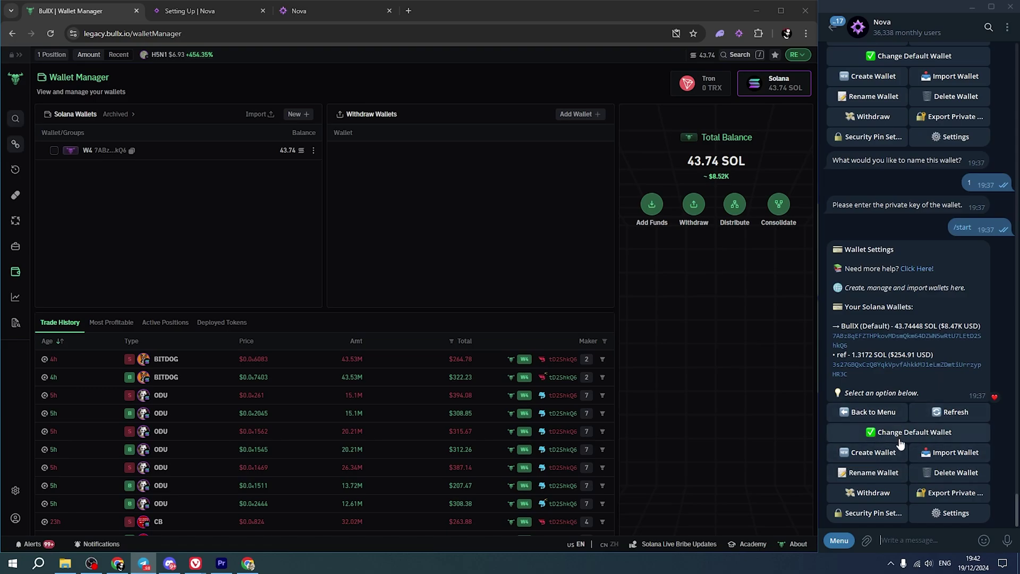
click(871, 513)
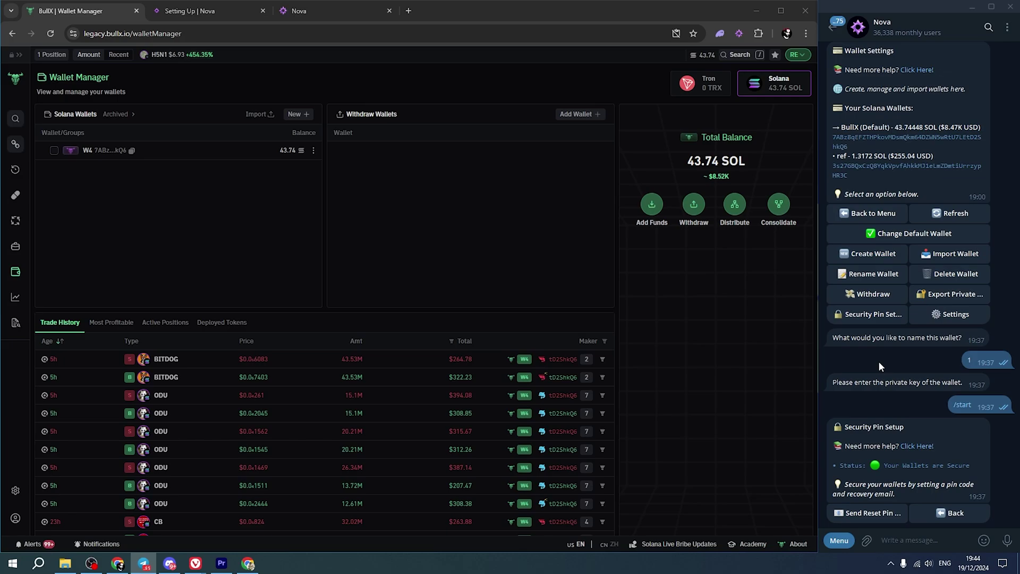
double_click(941, 433)
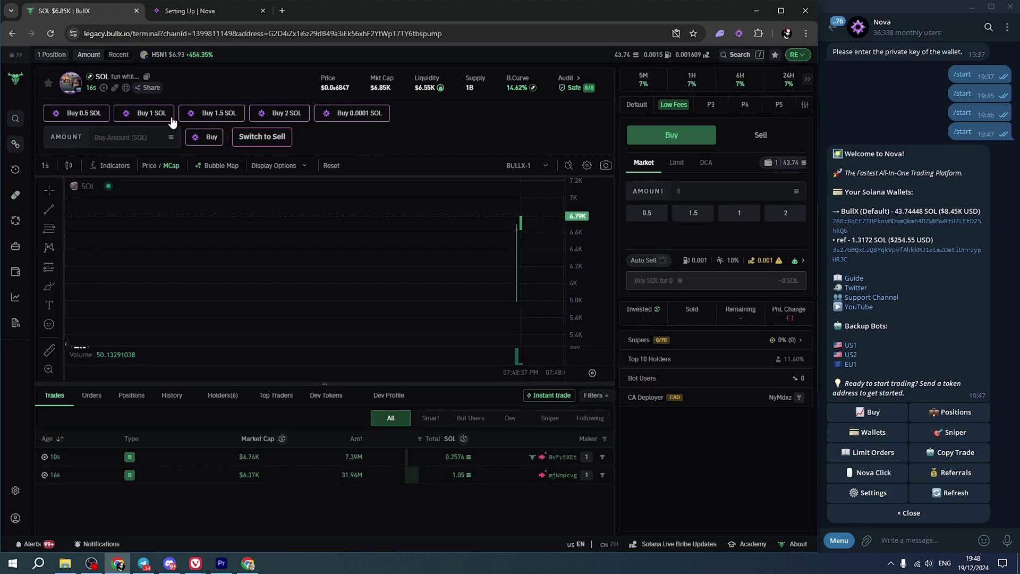
Step: Open Nova Click's Chrome Web Store page from the bot's download link
click(873, 472)
click(936, 417)
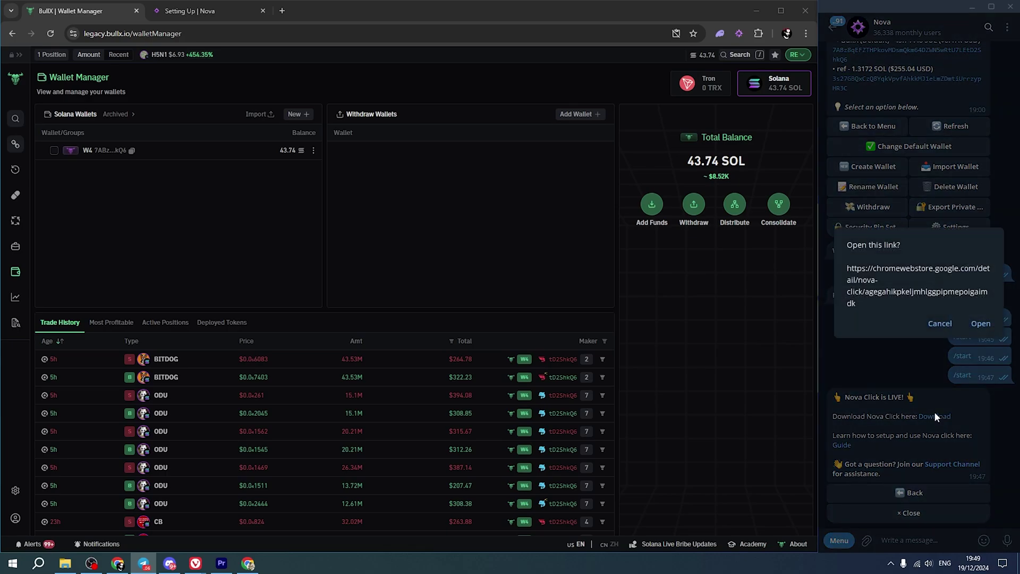
click(972, 328)
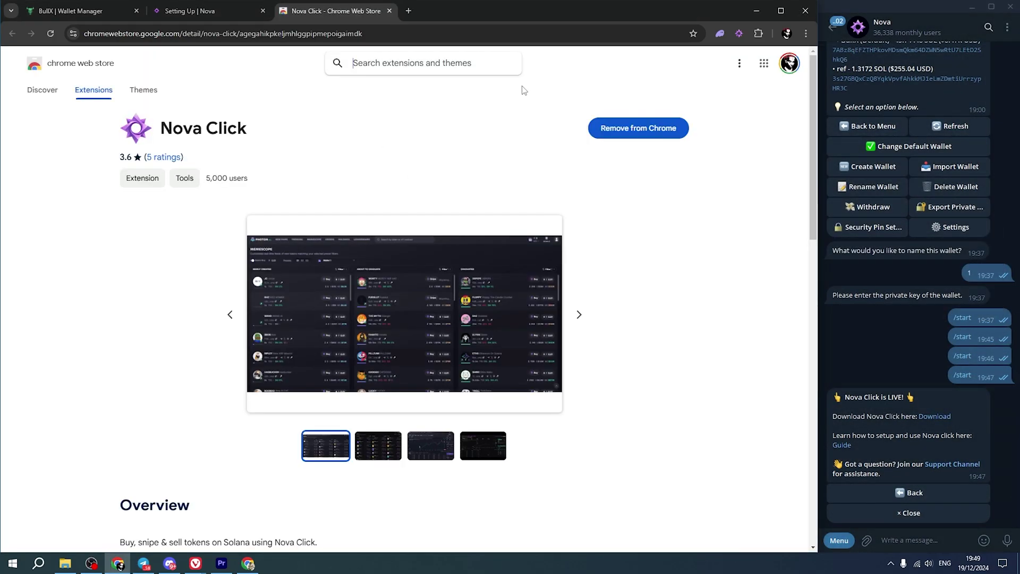
drag(364, 34, 21, 22)
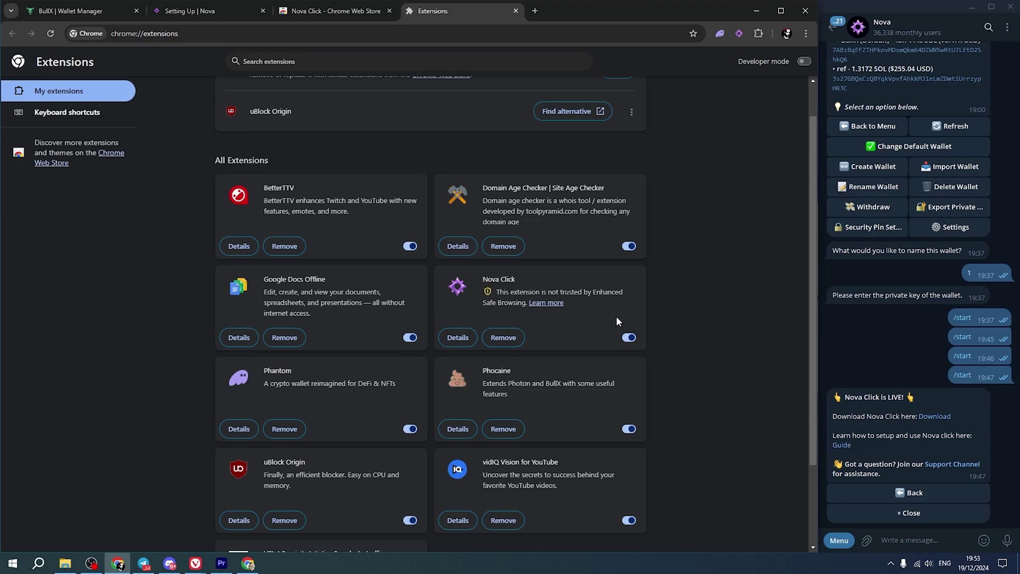
Step: Compare the Nova Click store details with the installed extensions list
key(ctrl+shift+Tab)
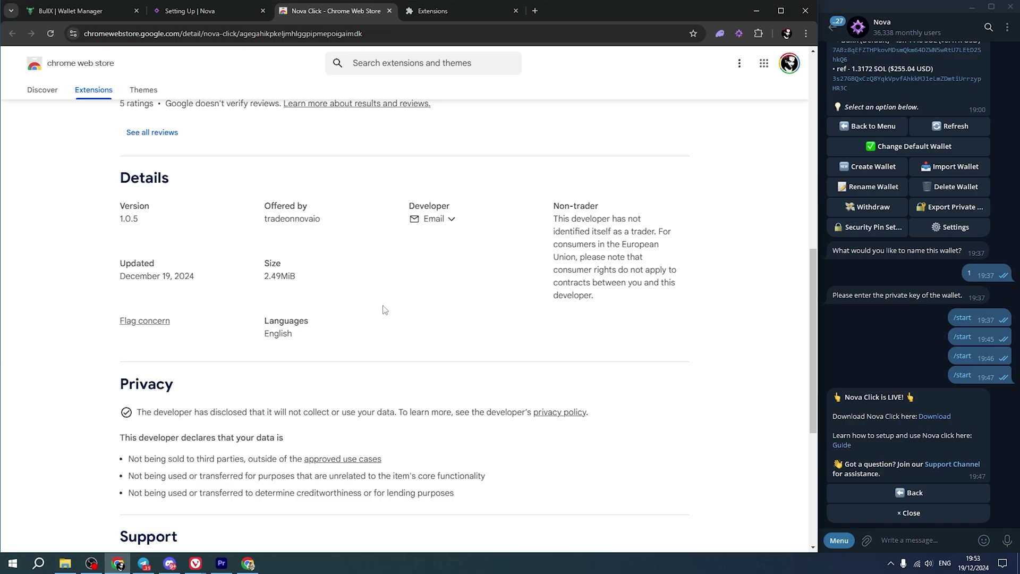
key(ctrl+Tab)
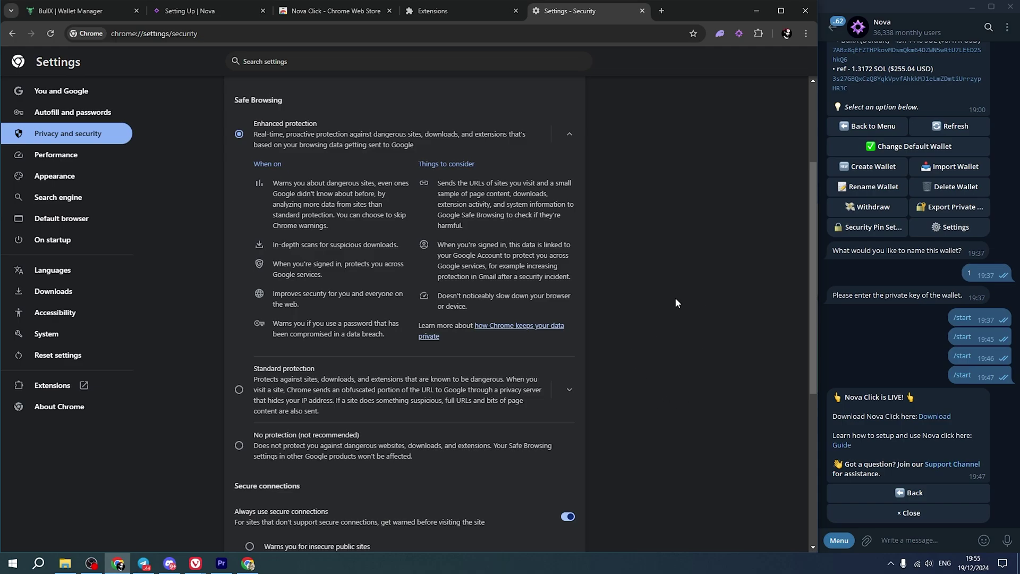
key(ctrl+shift+Tab)
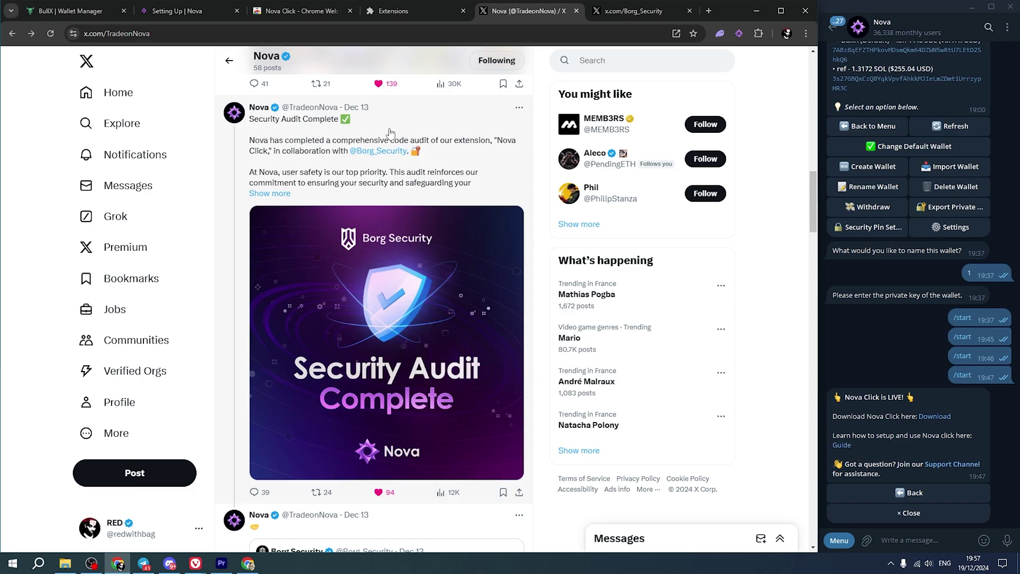
Step: Review Borg Security's X profile and borgsecurity.io website, then close them
key(ctrl+Tab)
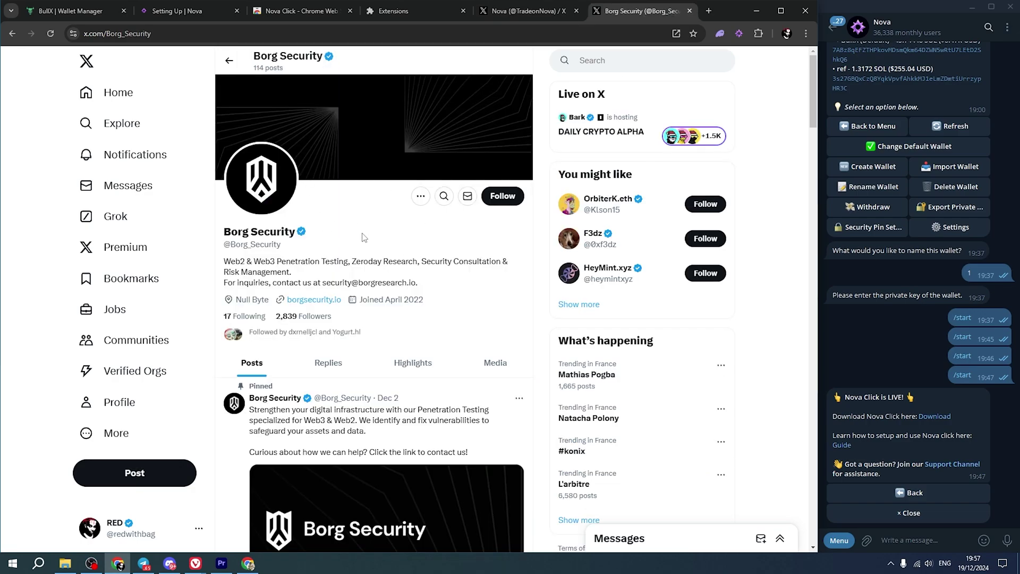
click(313, 299)
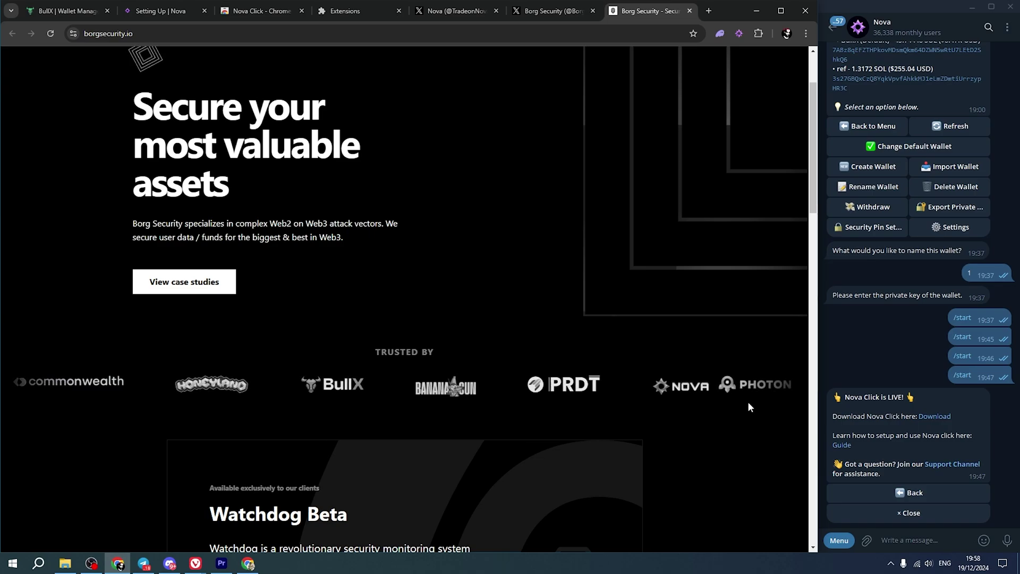
key(ctrl+w)
key(ctrl+w)
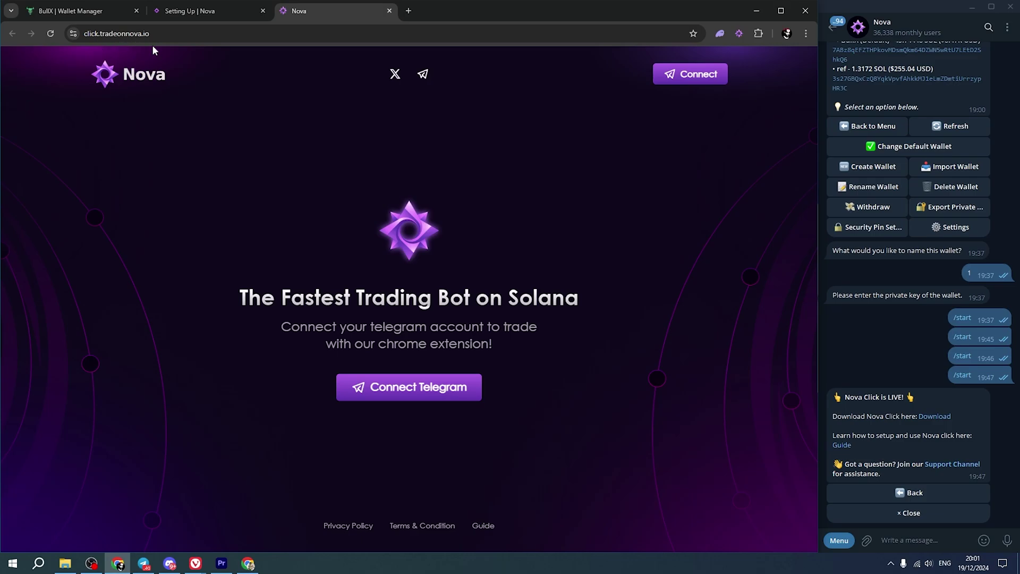
Step: Link Telegram to Nova Click via the bot's Connect Nova Click link, then return to BullX
click(408, 391)
click(423, 133)
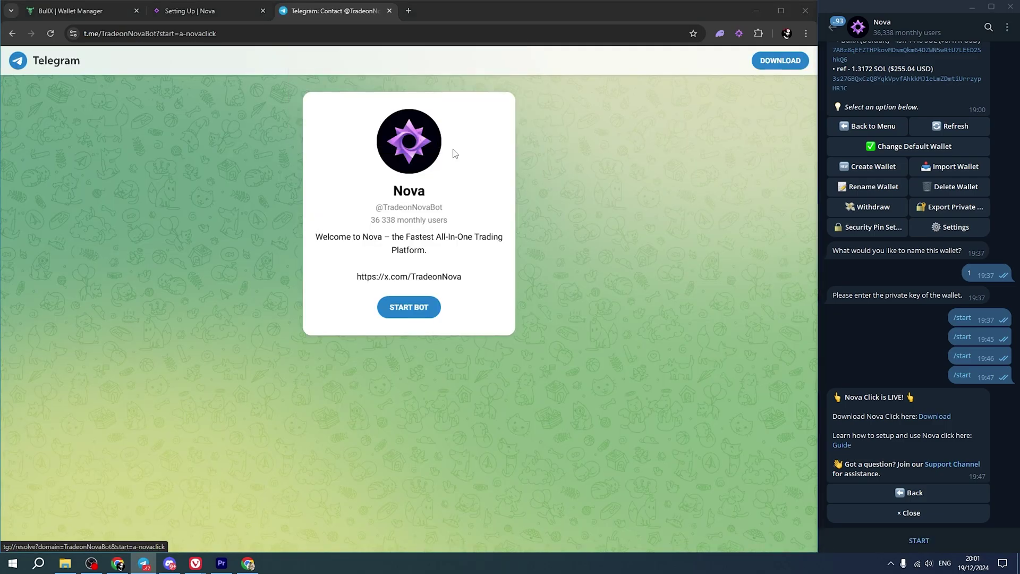
click(907, 493)
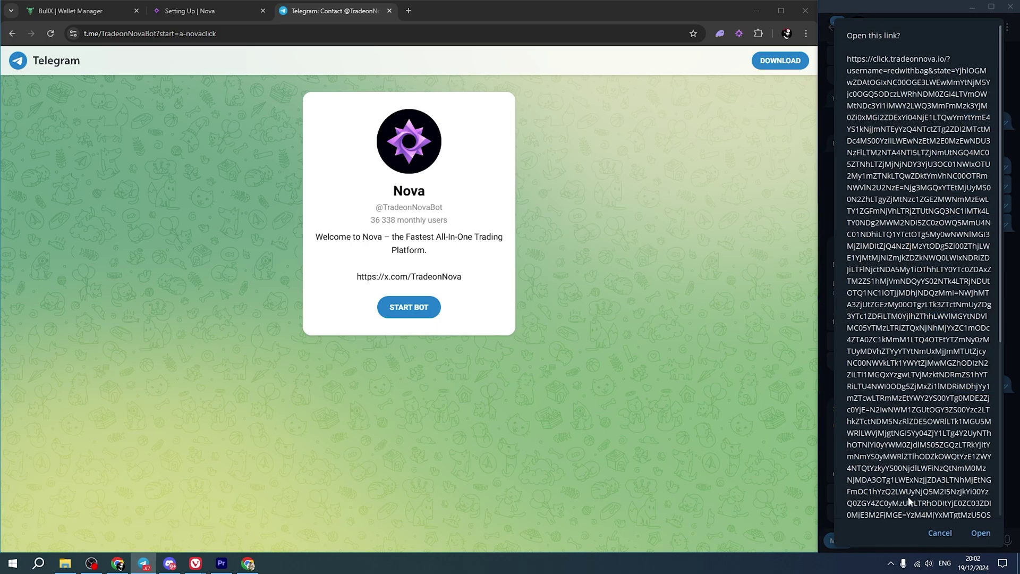
click(980, 532)
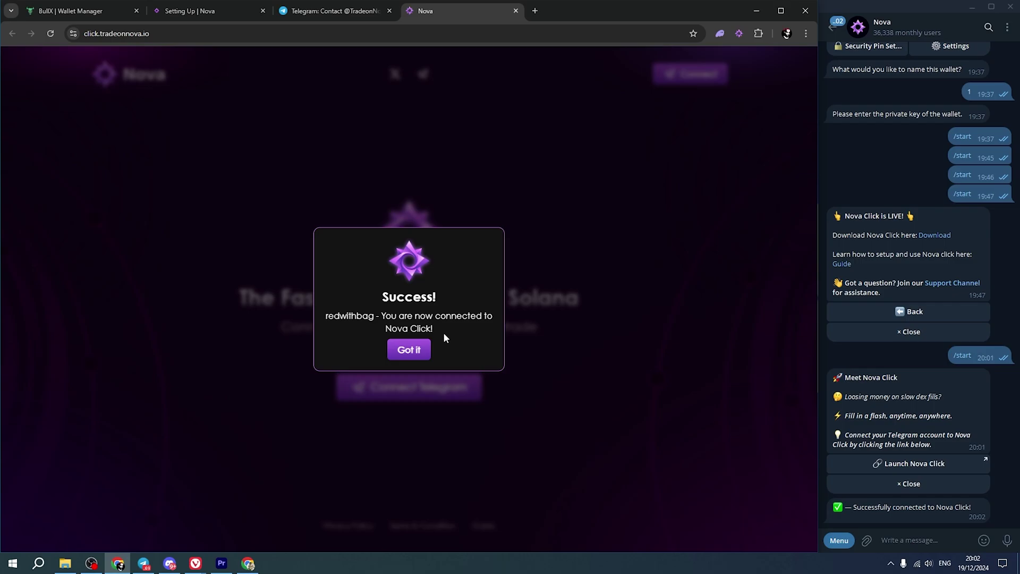
click(420, 349)
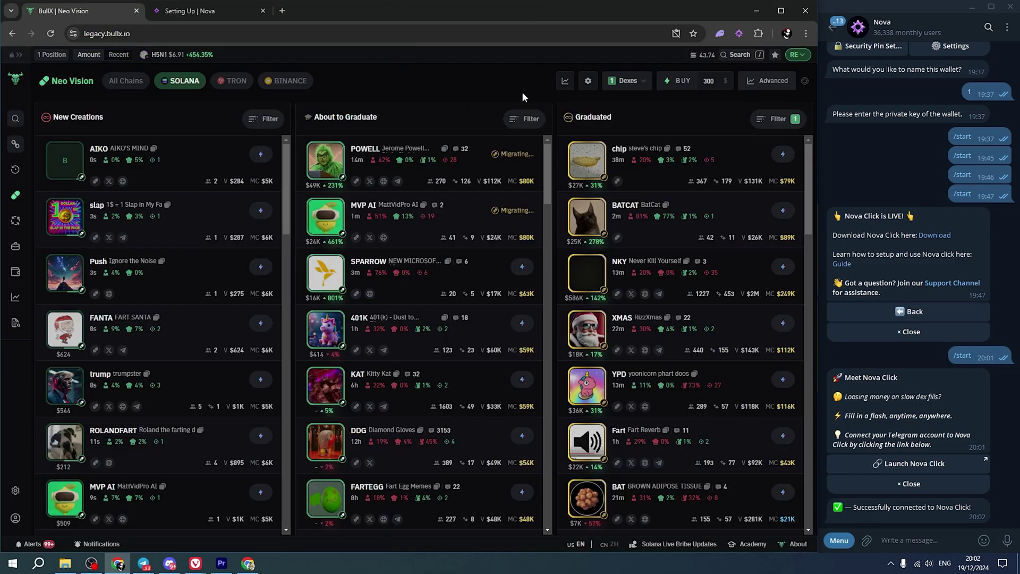
Step: Turn on Nova Click from its toolbar popup, which triggers BullX's suspicious-extension warning
click(738, 33)
click(657, 175)
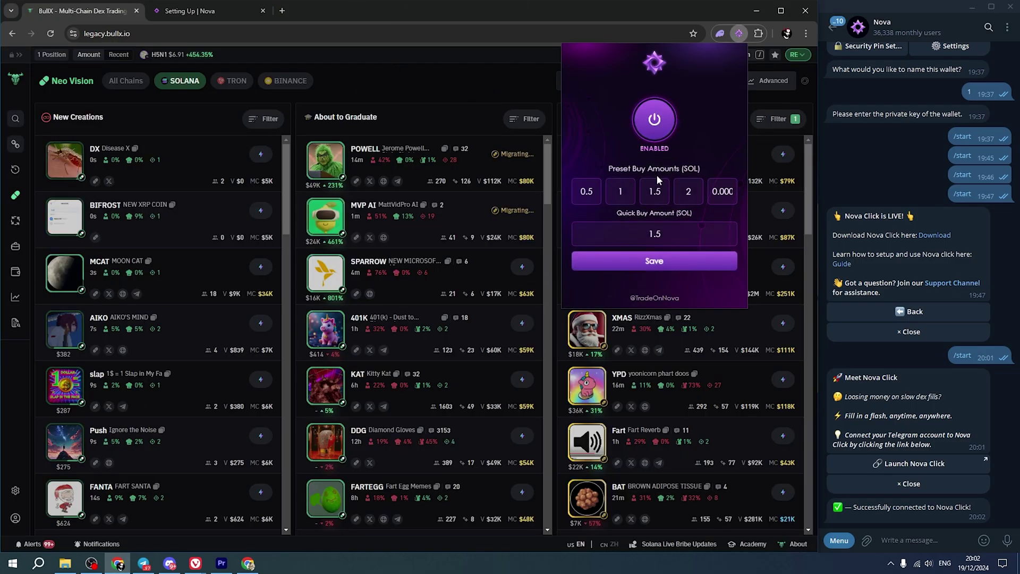
click(427, 110)
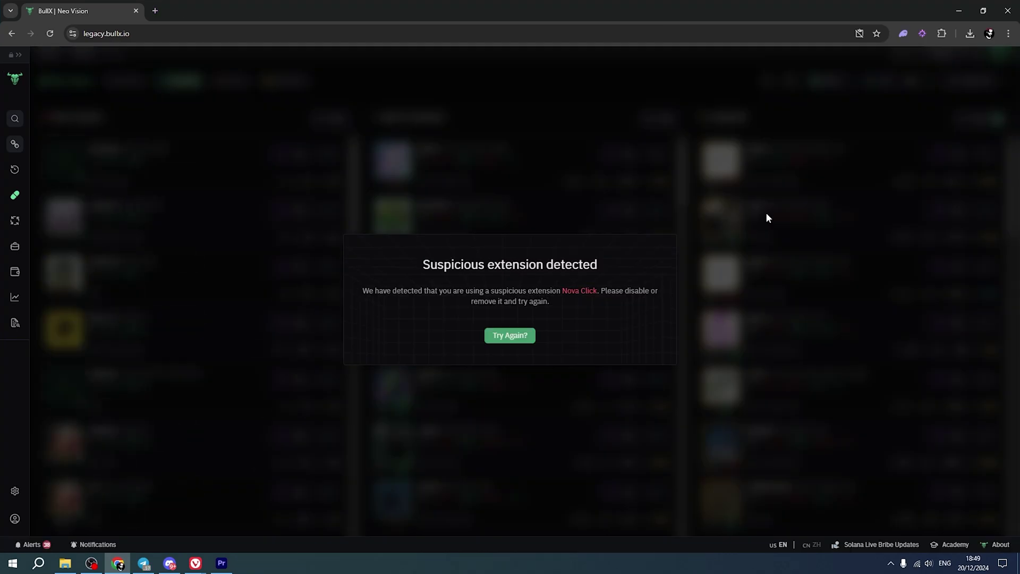
Step: Check the Nova Click popup, then look up uBlock Origin in the extension store
click(923, 34)
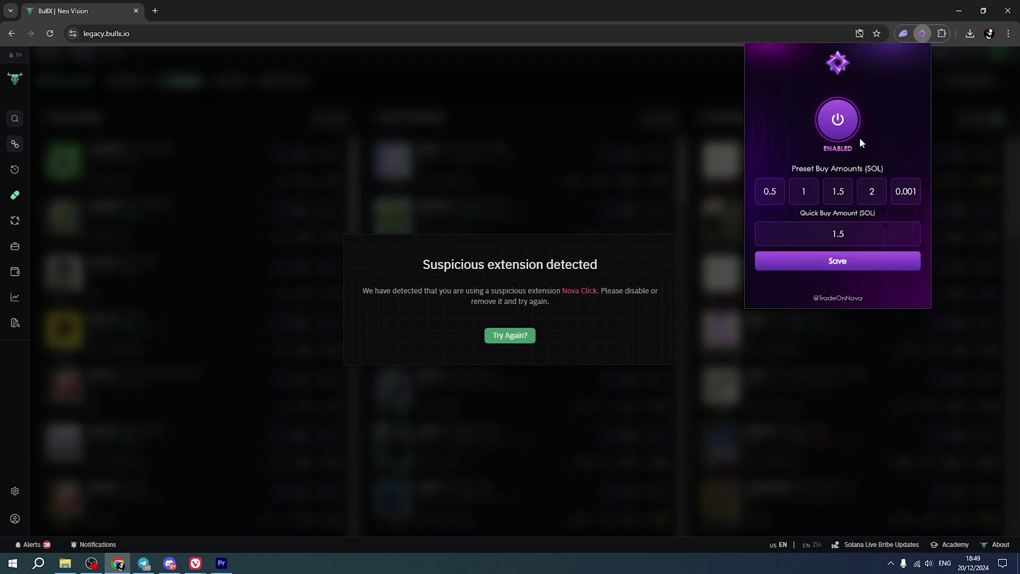
click(633, 163)
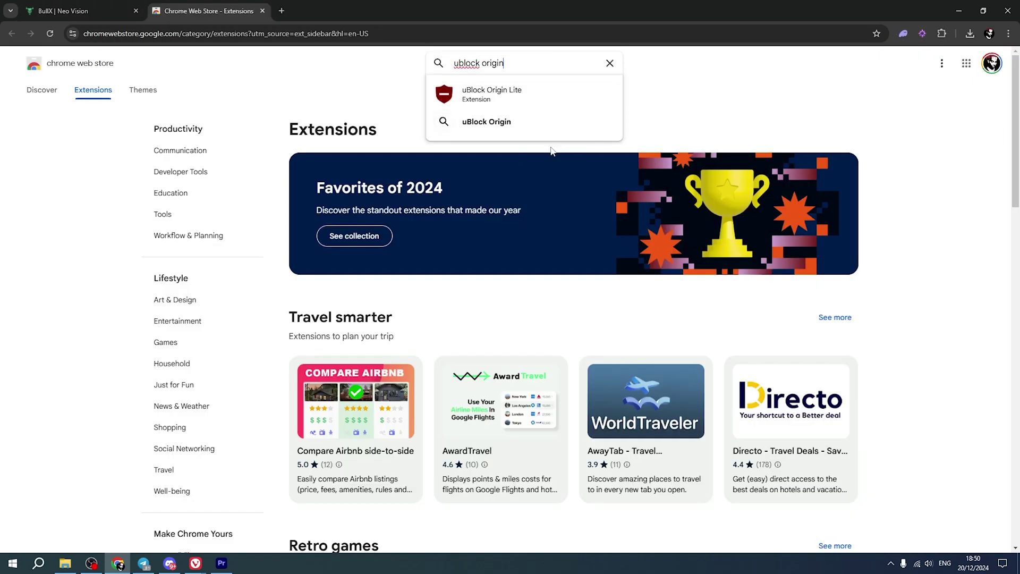
click(509, 122)
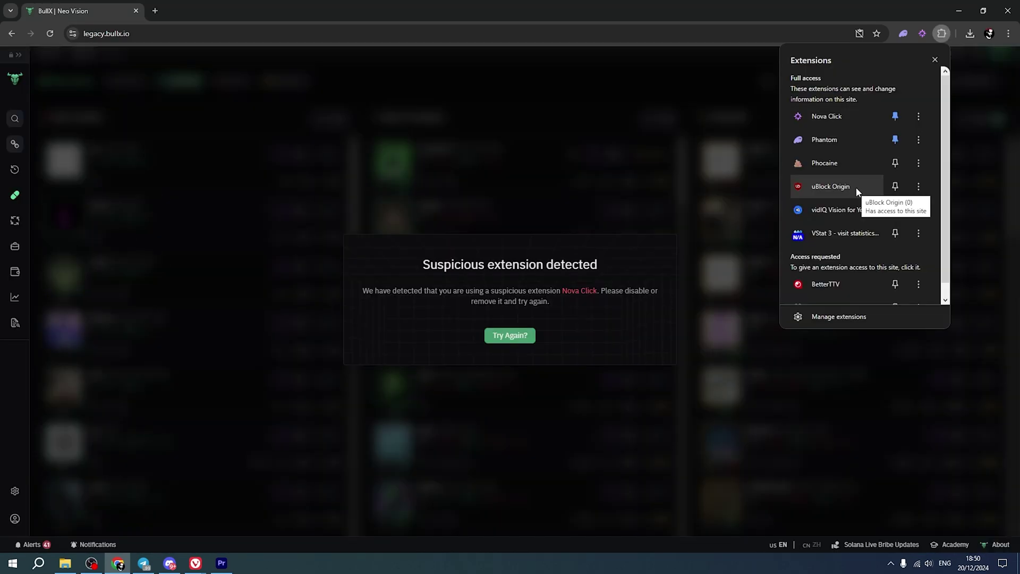
click(856, 187)
click(926, 224)
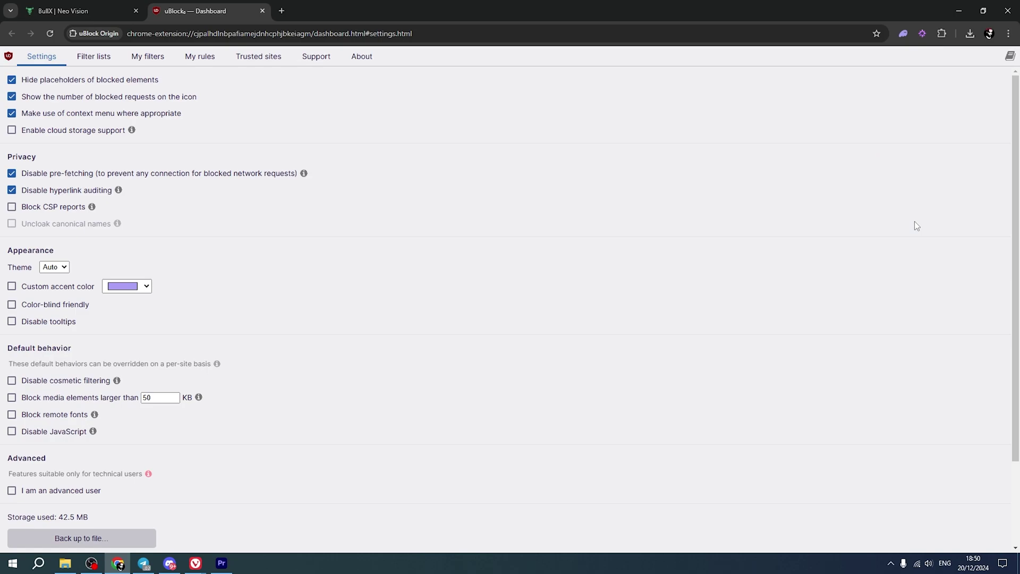
click(148, 57)
text(##.ant-modal-root:has(.ant-modal-content[style*="wallet-bg-DuIh0Vjg.png"]) @@neo.bullx.io$document)
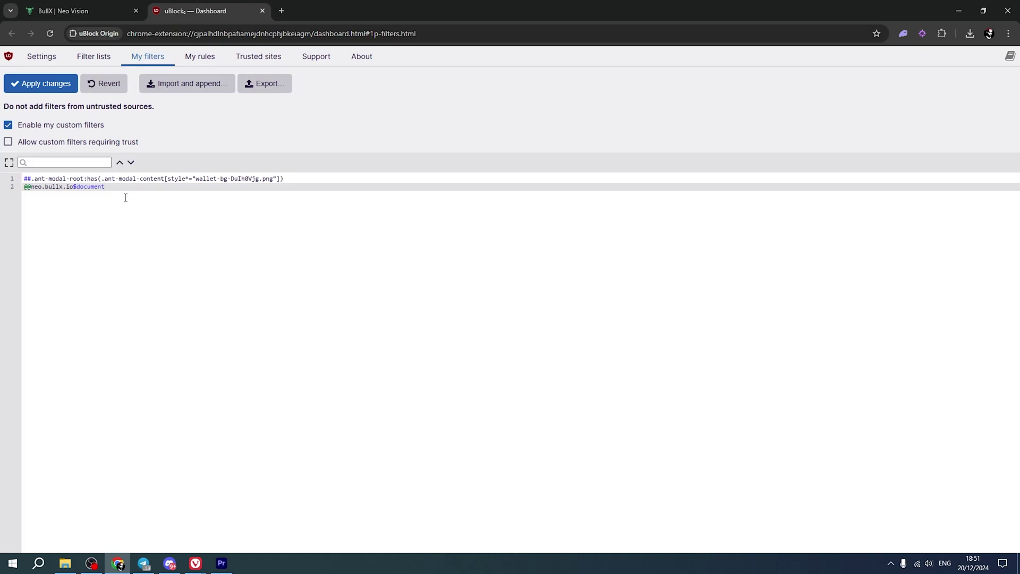
click(39, 83)
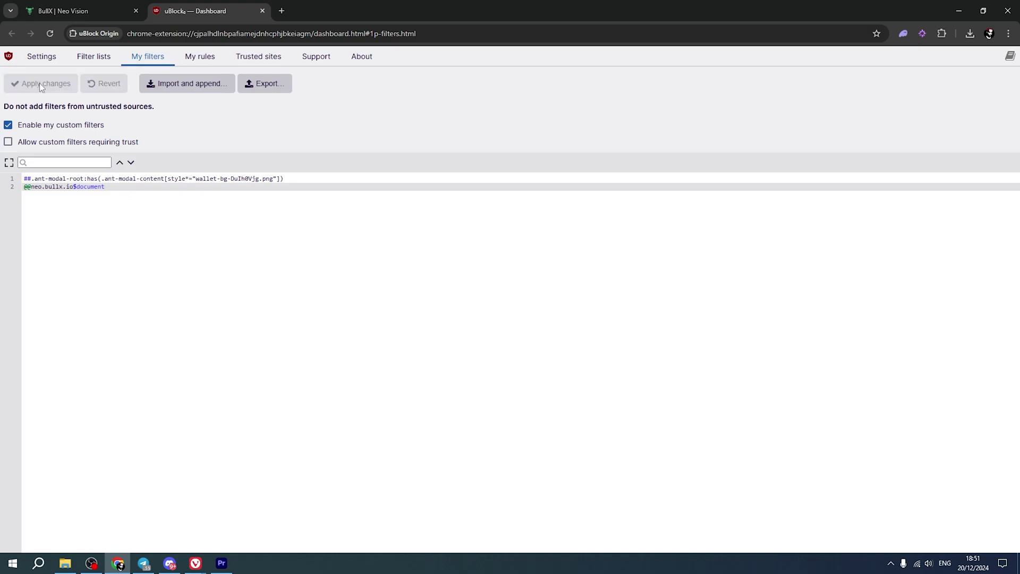
key(ctrl+Tab)
key(F5)
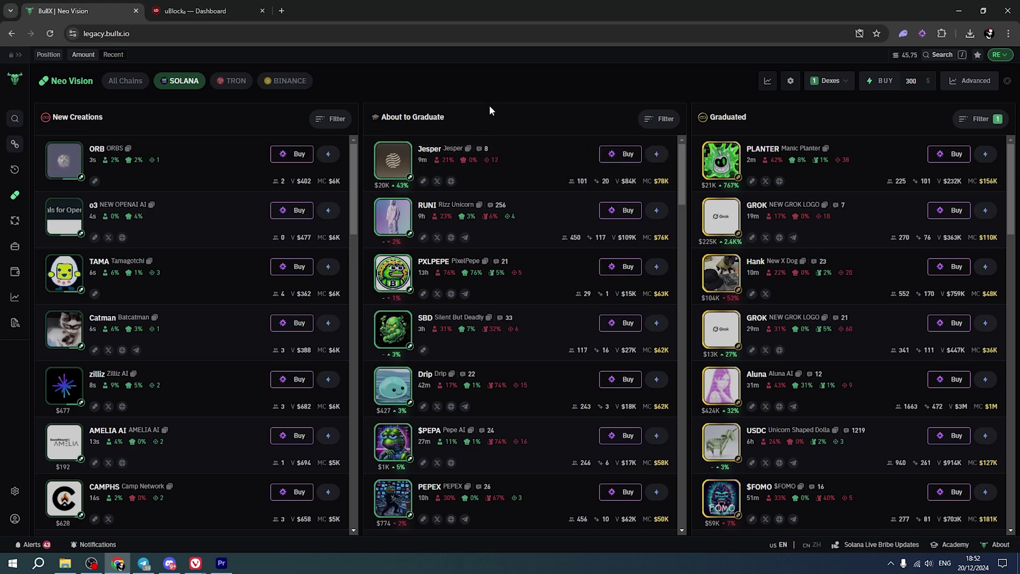
Step: Select the wallet-bg image name in uBlock's custom filters editor, then return to BullX
key(ctrl+Tab)
drag(273, 179, 197, 182)
click(91, 20)
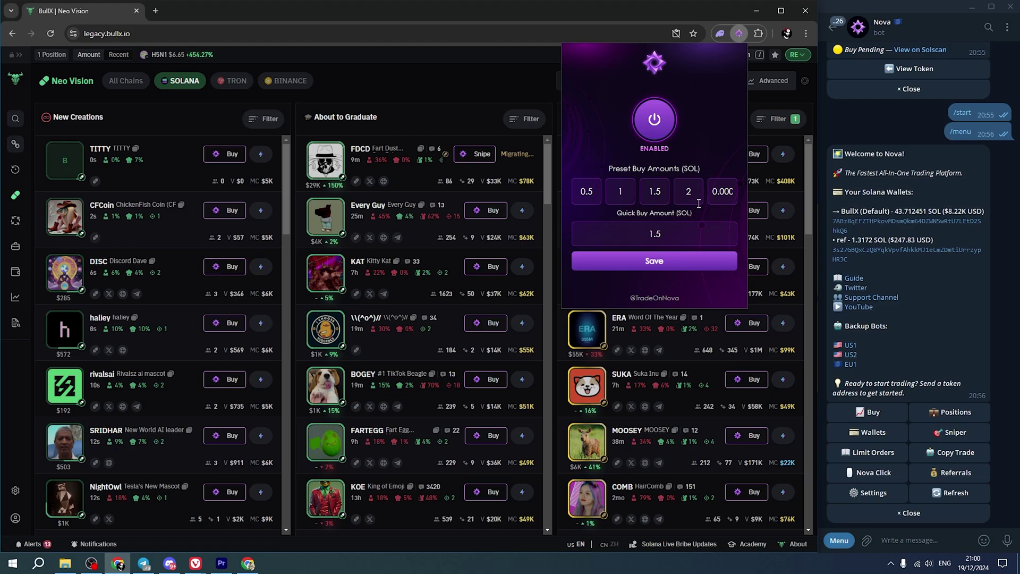
Step: Check Nova Click's quick-buy presets (0.5, 1, 1.5, 2, 0.0001 SOL) on CFCoin, then open another token
click(102, 204)
click(739, 33)
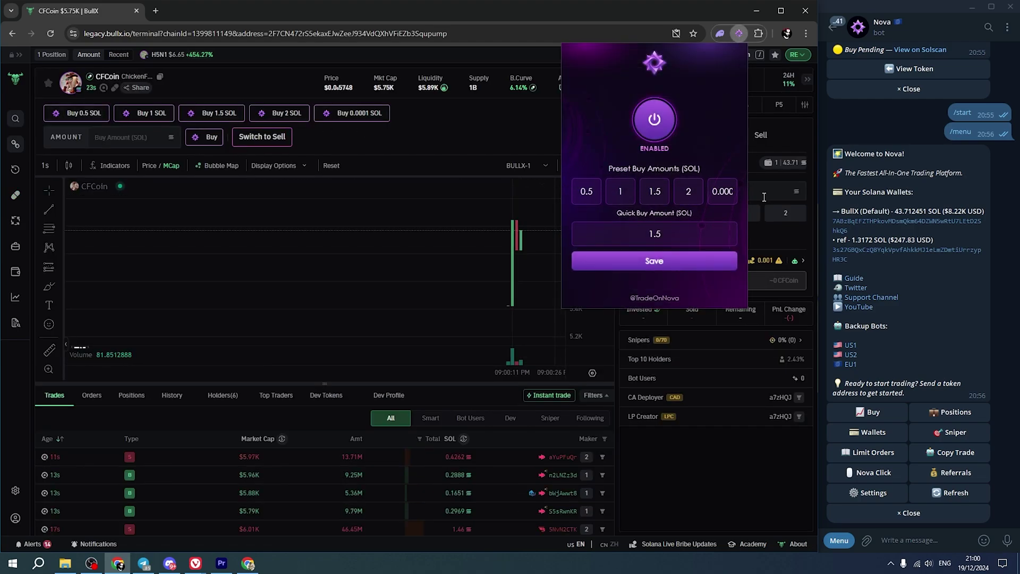
key(alt+Left)
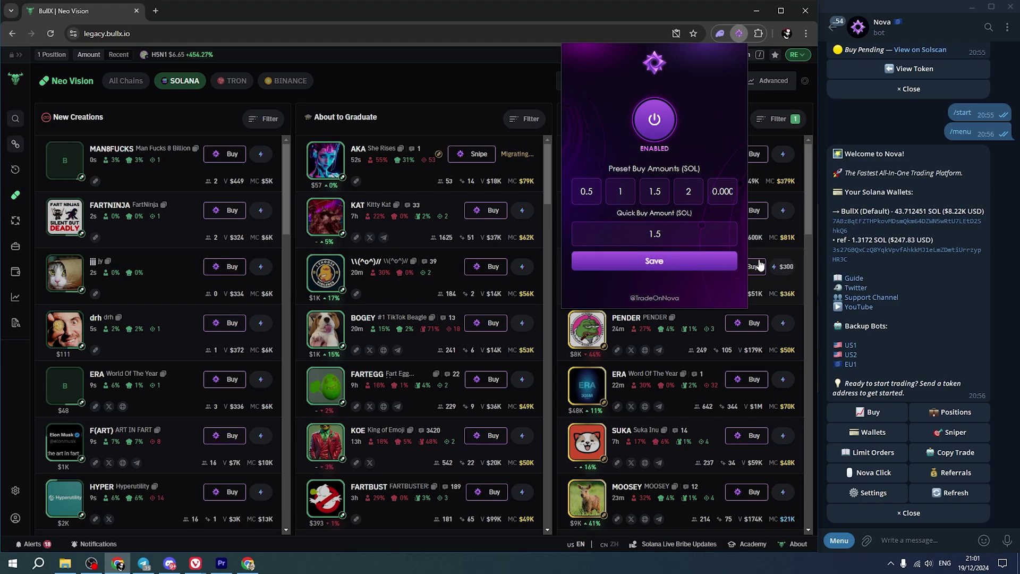
click(649, 268)
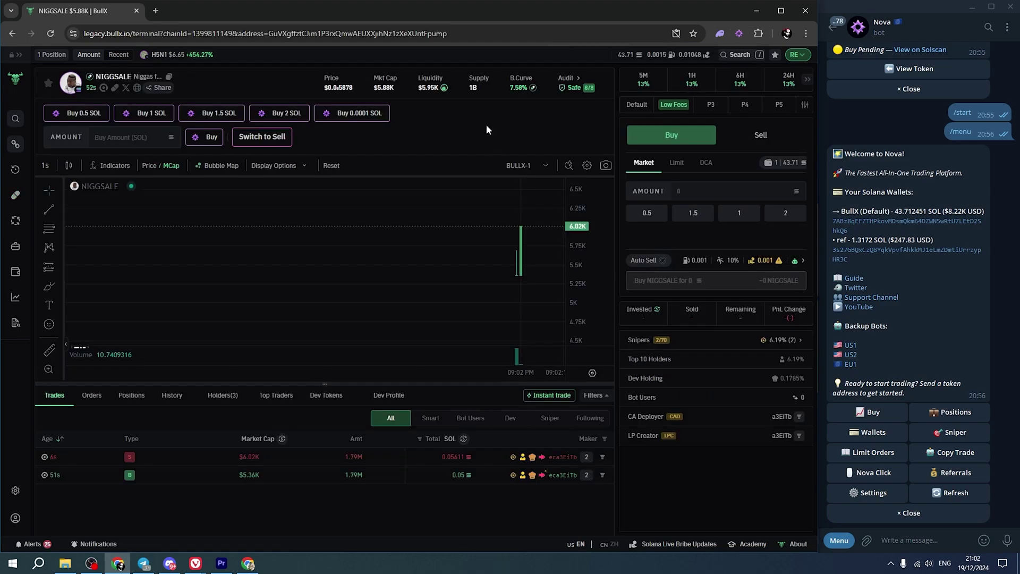
click(712, 265)
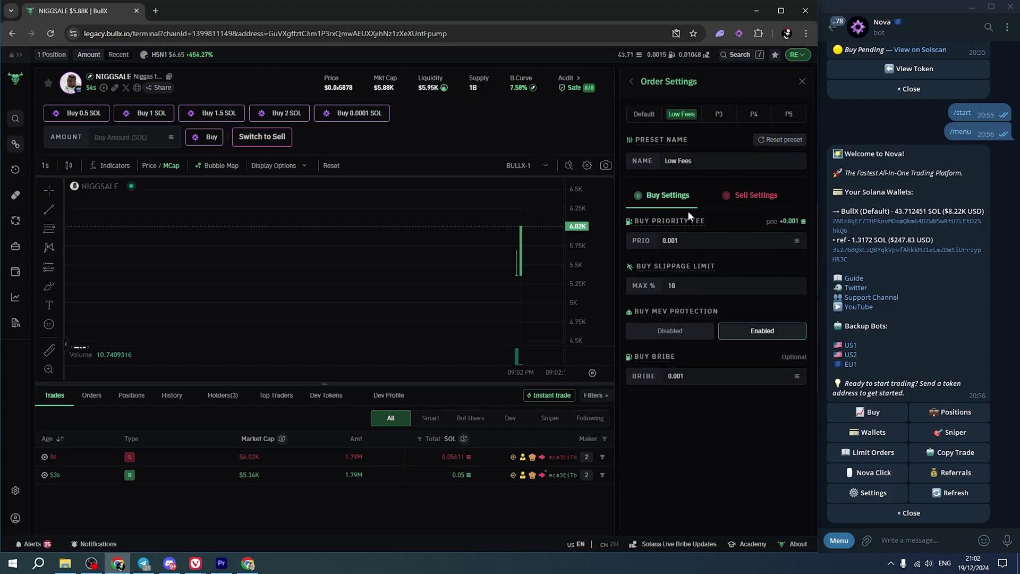
click(751, 195)
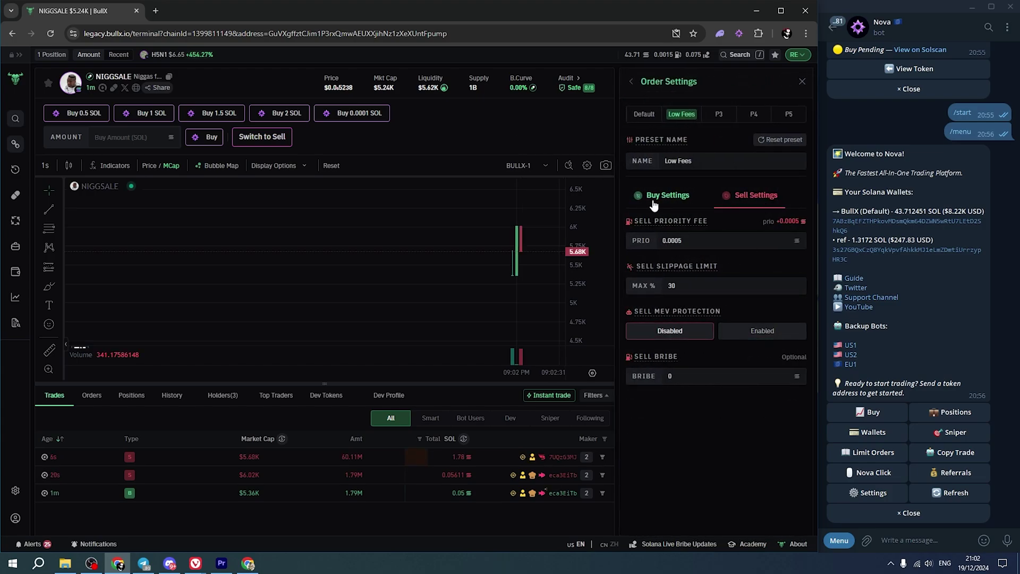
click(631, 203)
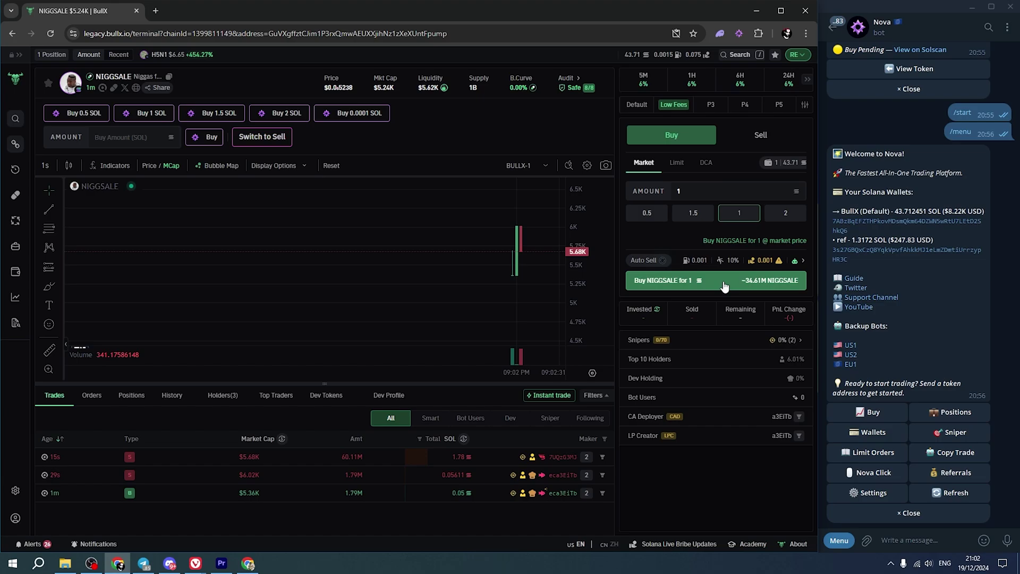
click(549, 395)
click(308, 198)
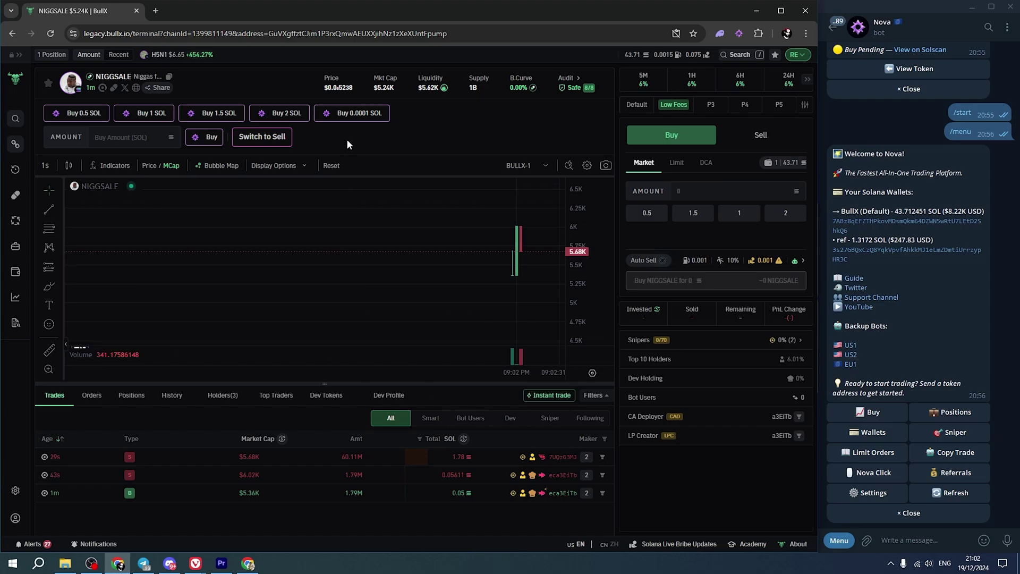
click(985, 204)
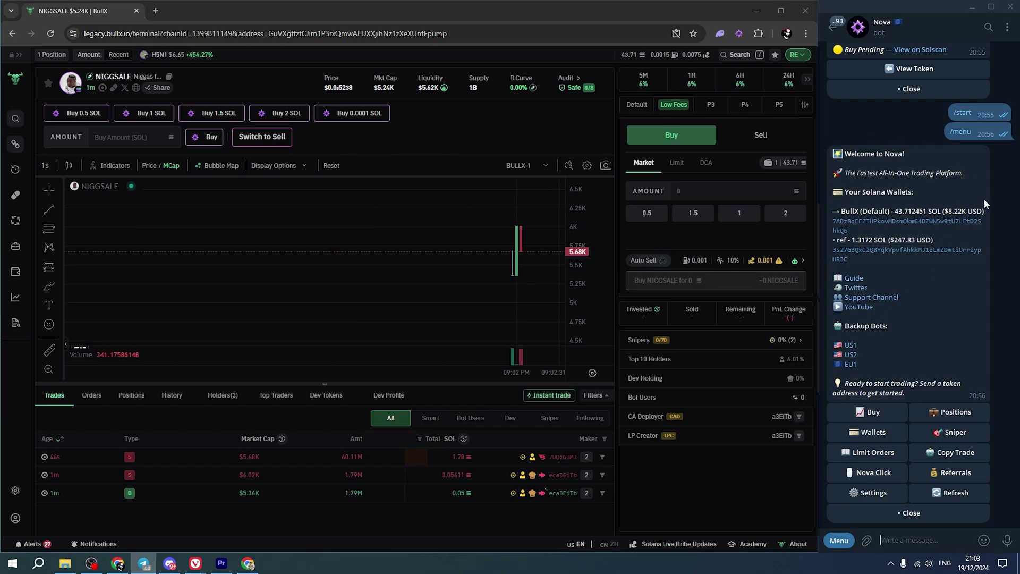
Step: Compare BullX order fees with Nova's settings, then view Auto Tip Settings: disabled, 0.005 SOL max tip
click(873, 493)
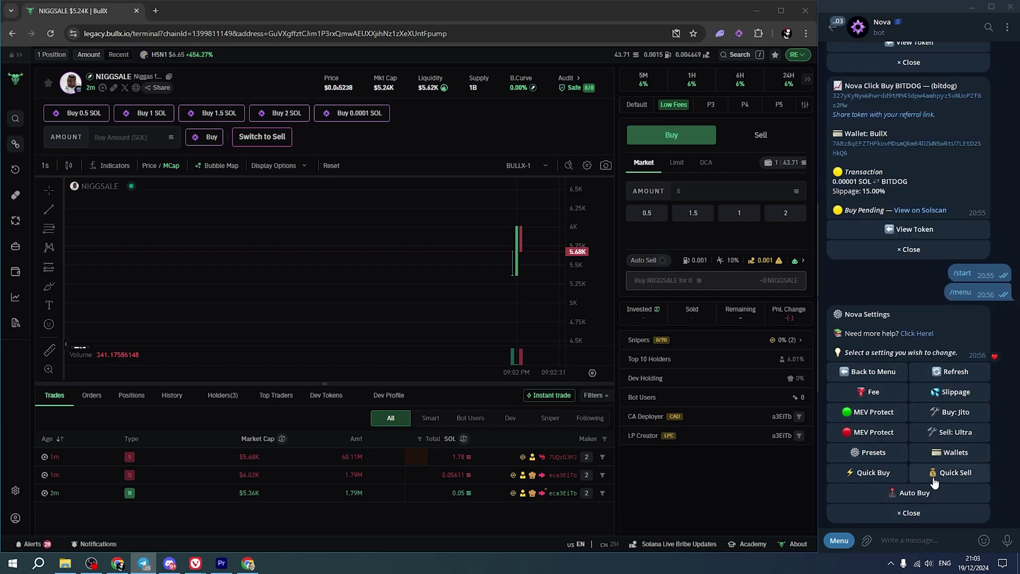
click(805, 105)
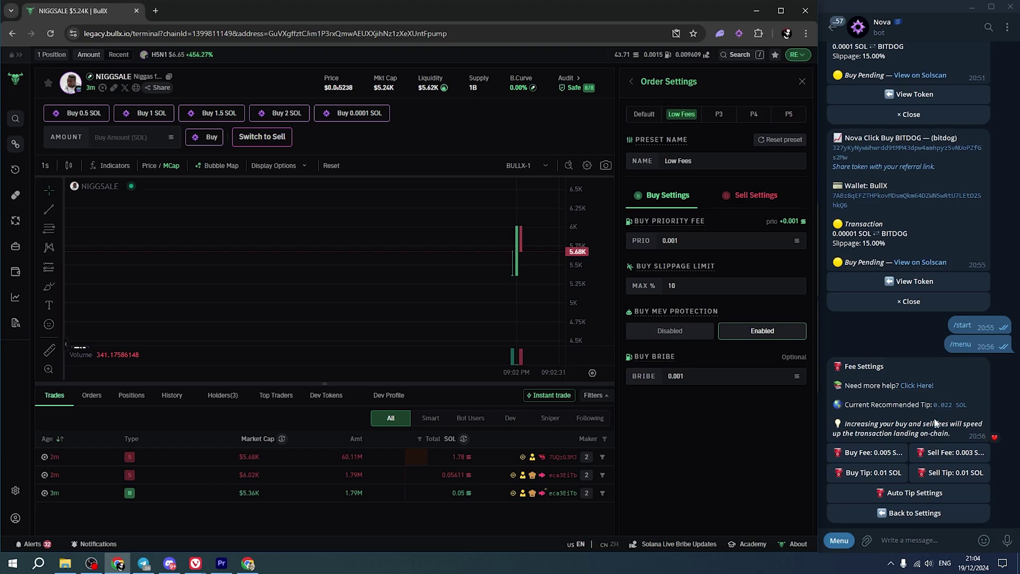
click(948, 423)
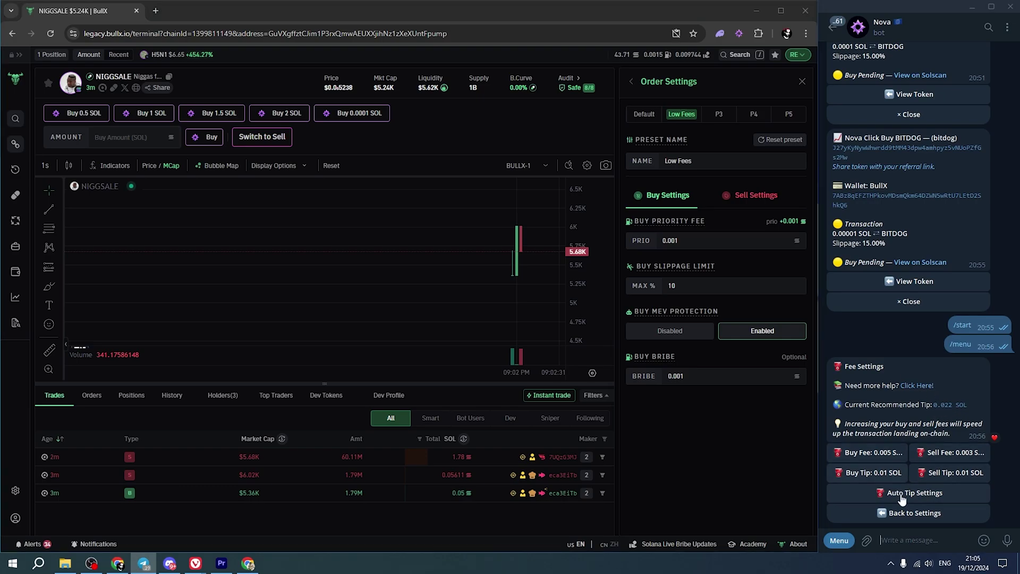
click(900, 497)
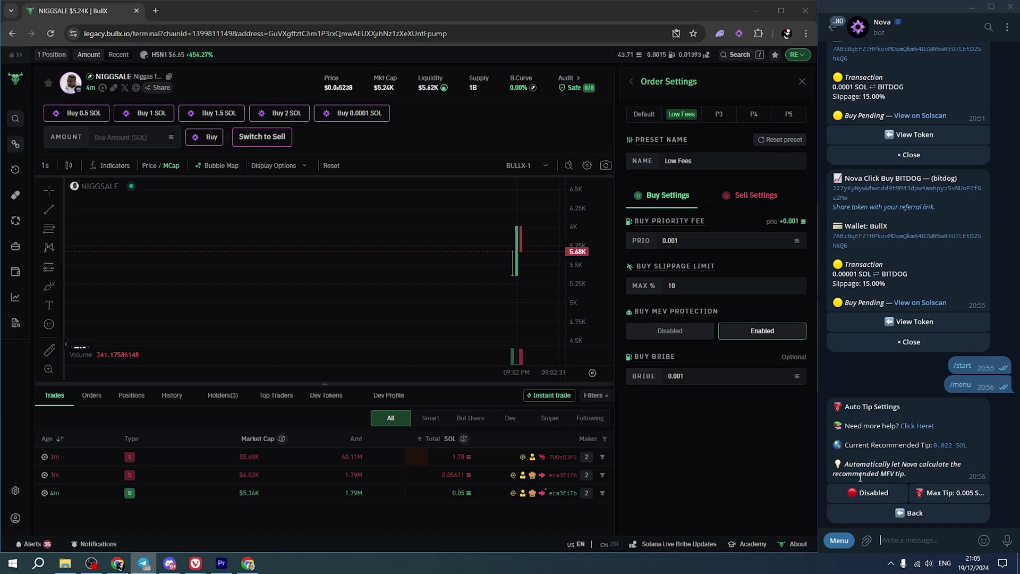
Step: Return to Nova's settings list and view the slippage settings
click(956, 512)
click(941, 394)
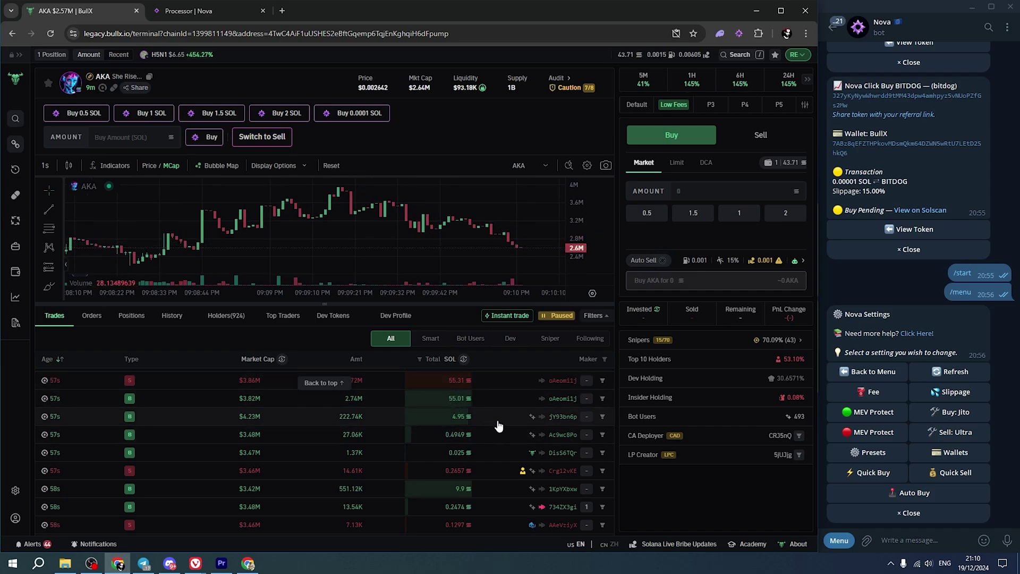
mouse_move(539, 443)
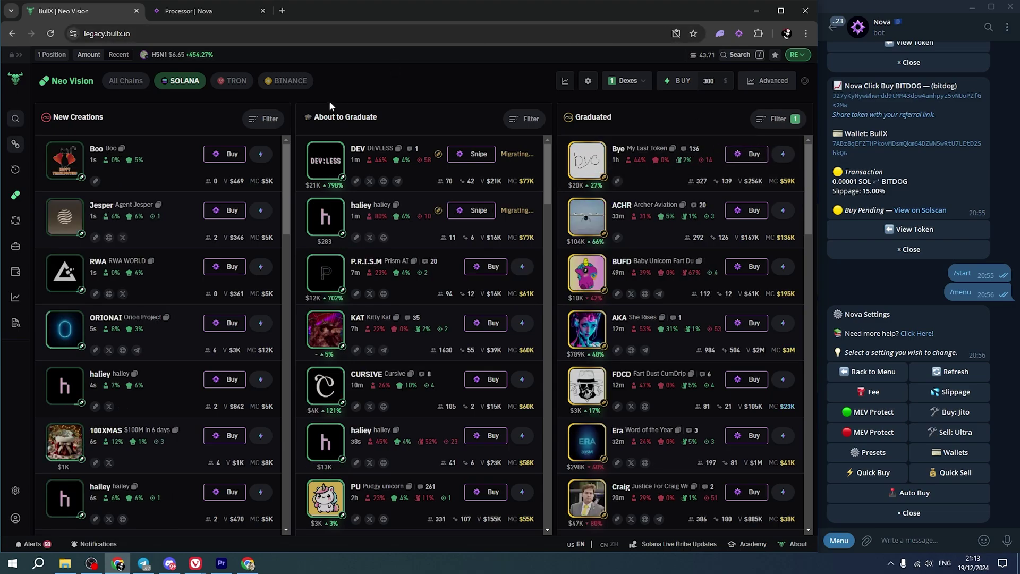
Step: View BullX's Wallet Manager (43.71 SOL), then cycle Nova's sell processor from Ultra to Node
click(15, 272)
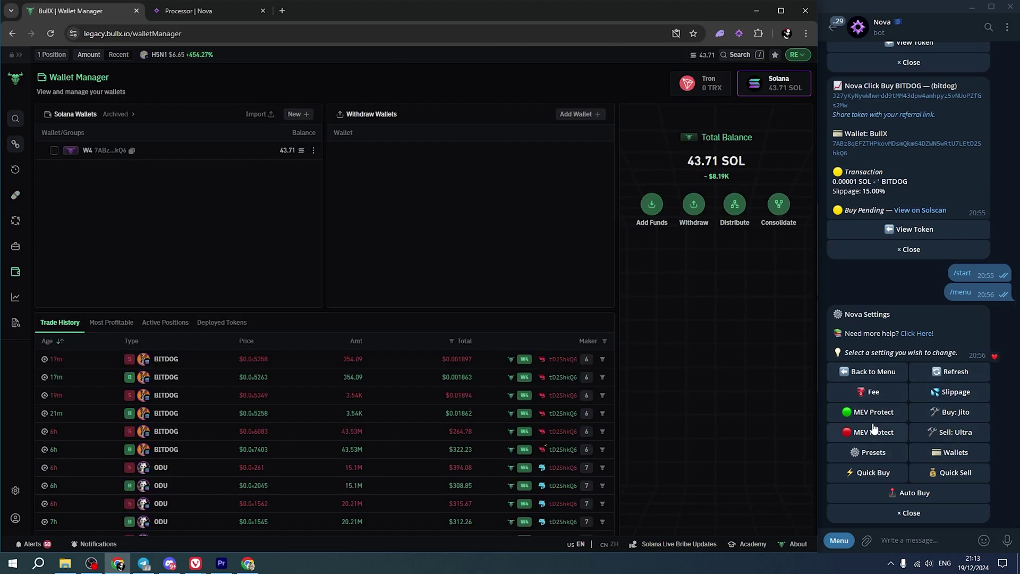
key(ctrl+Tab)
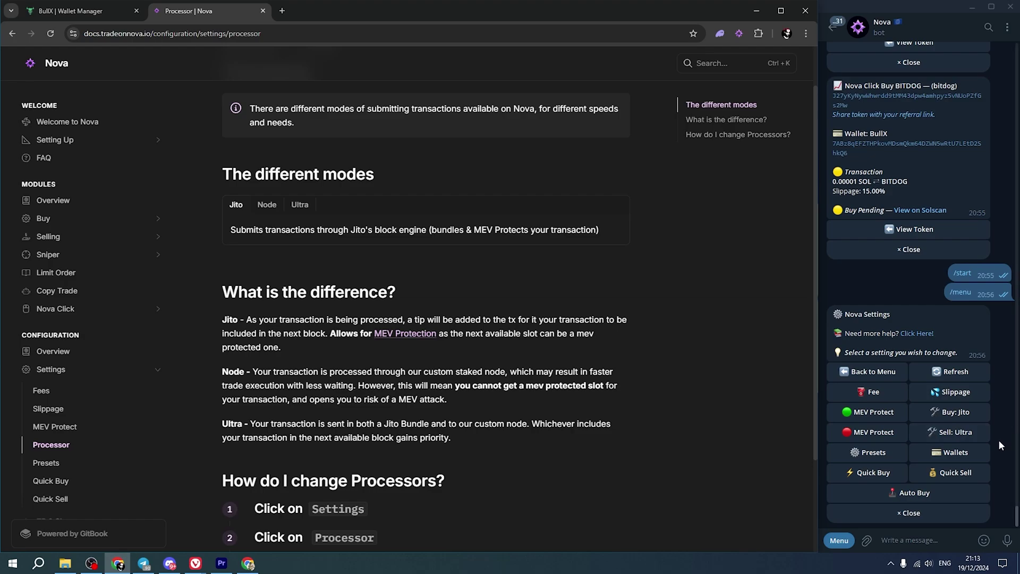
click(944, 433)
click(944, 434)
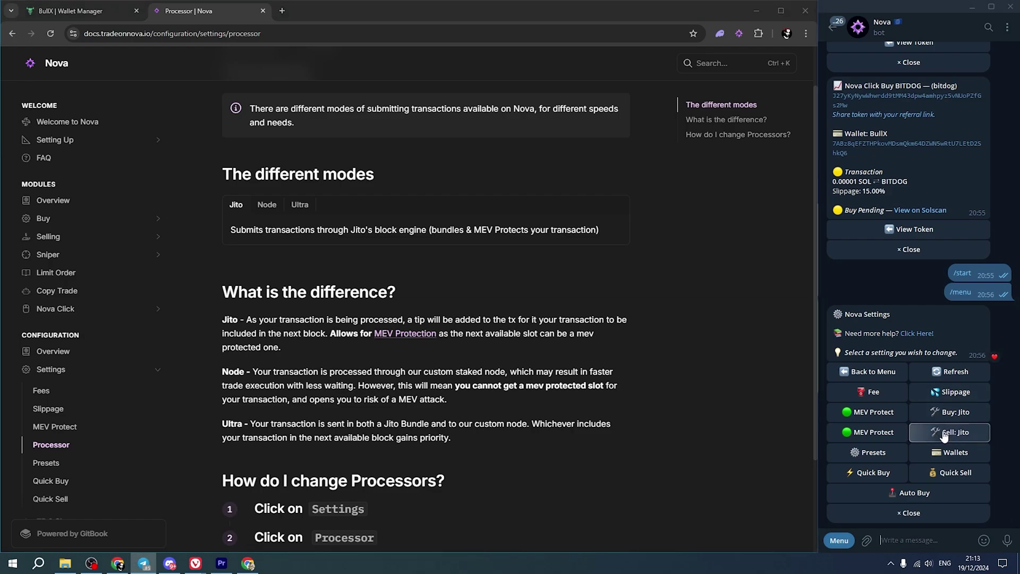
click(944, 434)
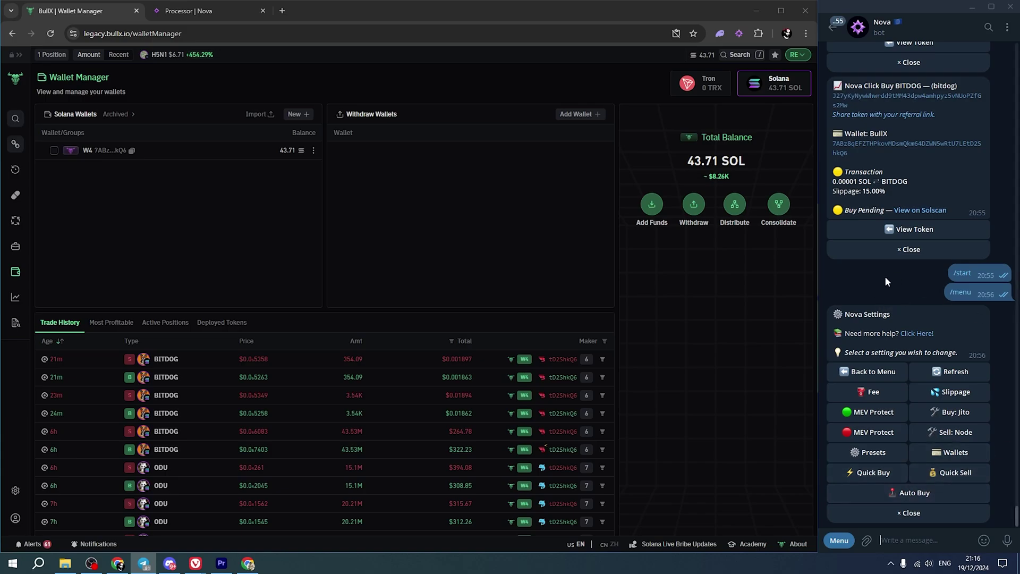
Step: Paste a token address, confirm Auto Buy has no rules using its help docs, then check Presets
key(ctrl+v)
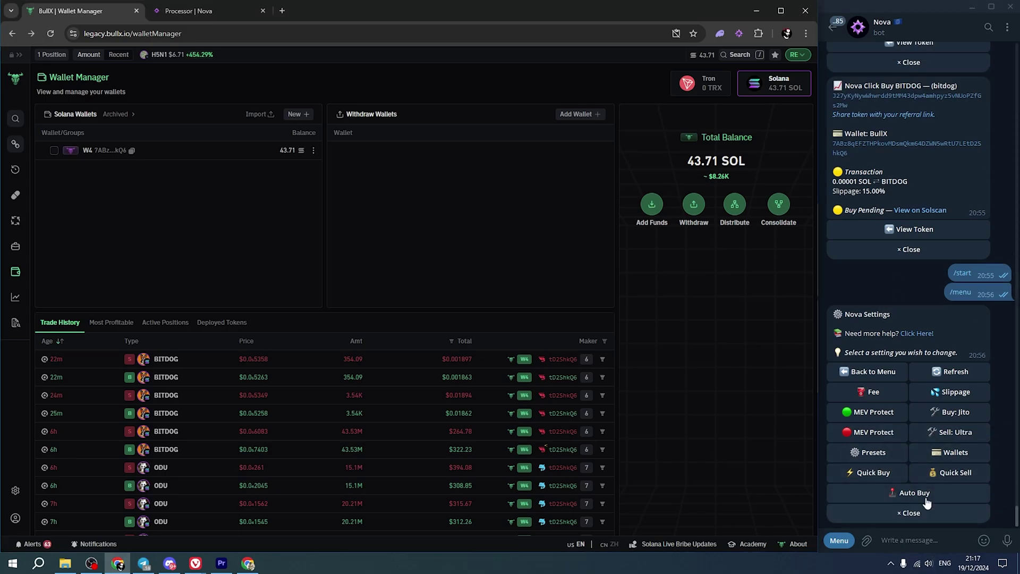
click(926, 501)
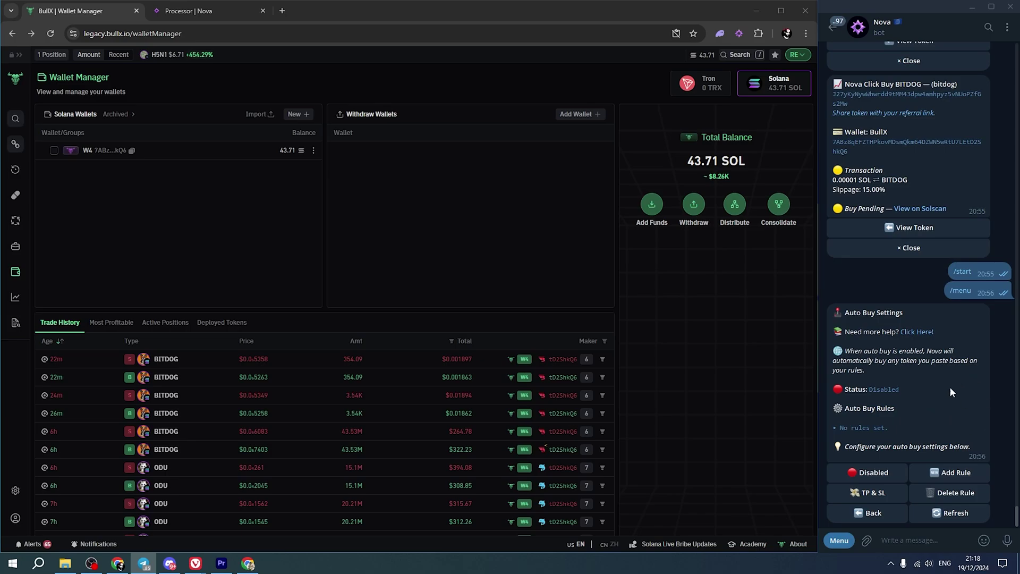
click(917, 332)
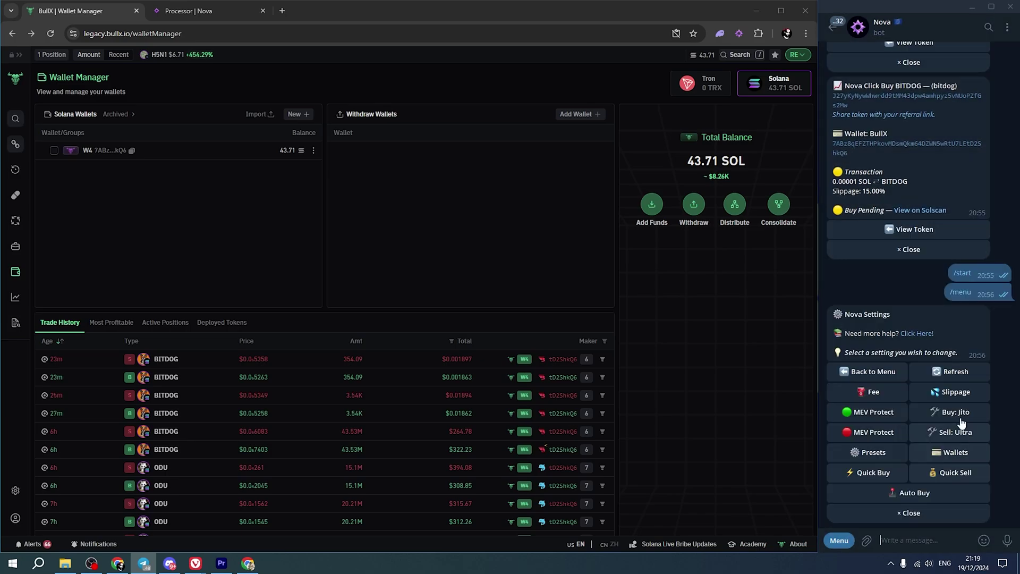
click(874, 453)
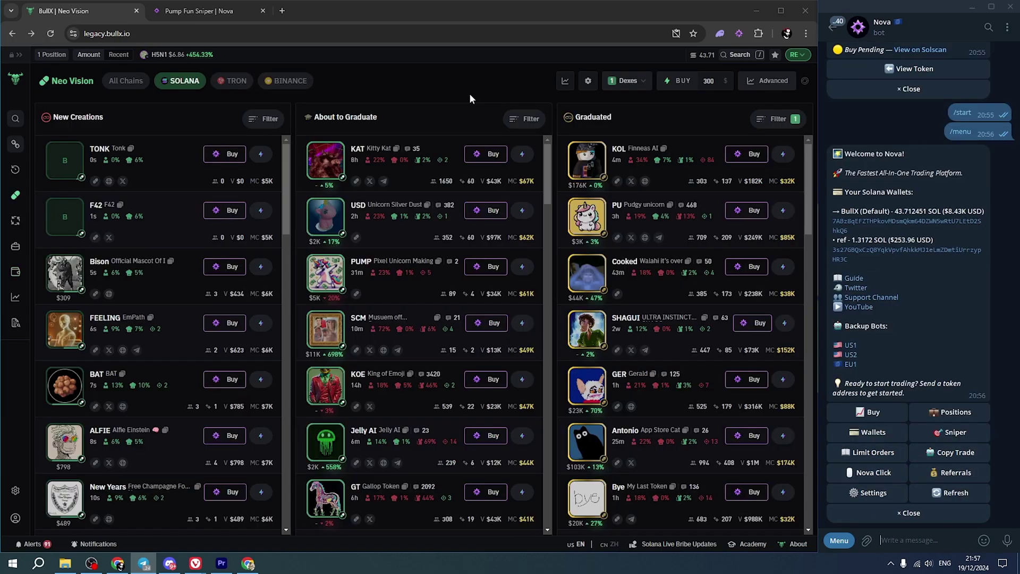
Step: Create a new task under Sniper > Pump.Fun Sniper, removing a stray heart reaction along the way
click(956, 432)
click(903, 475)
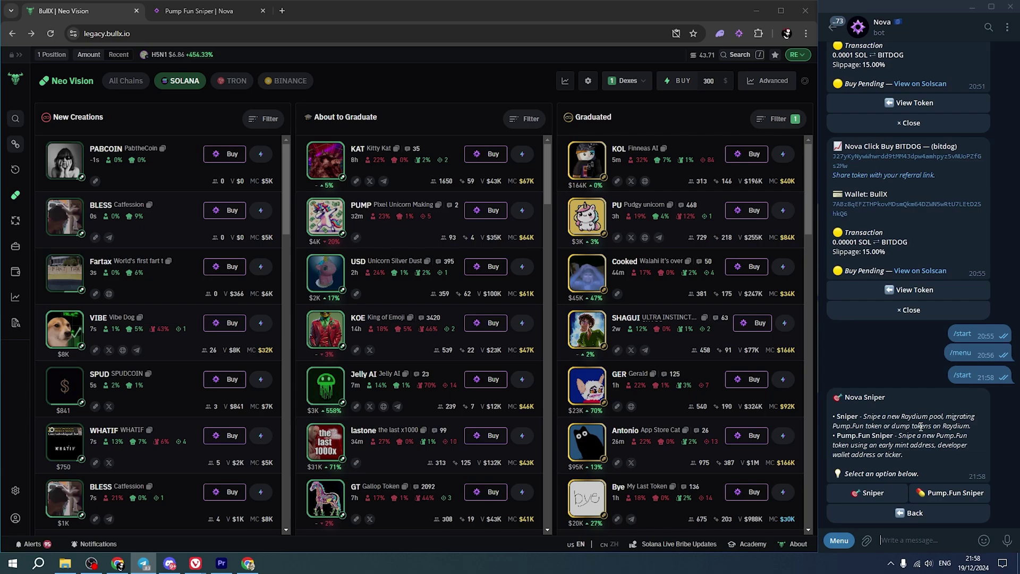
double_click(875, 454)
double_click(894, 446)
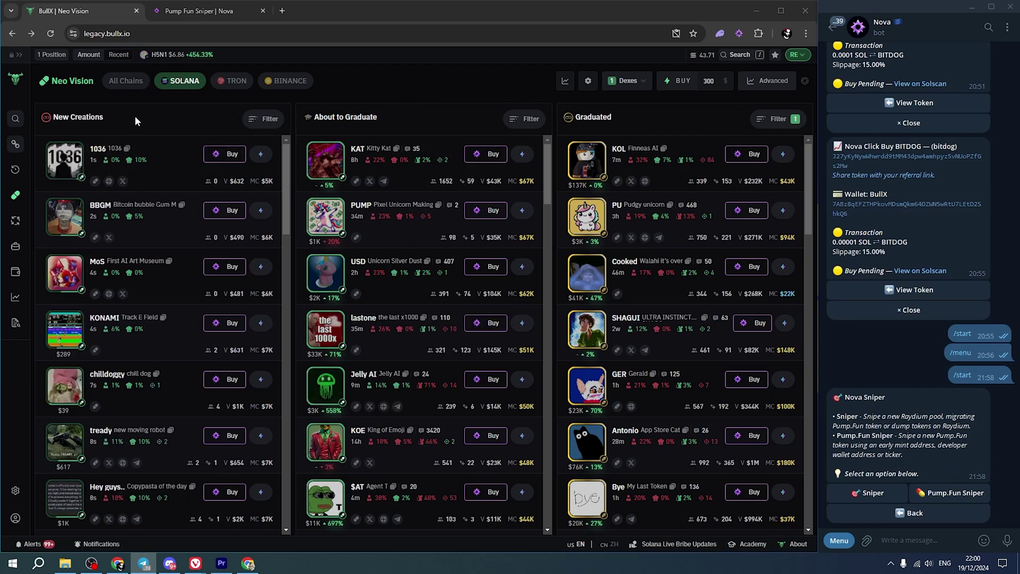
click(951, 492)
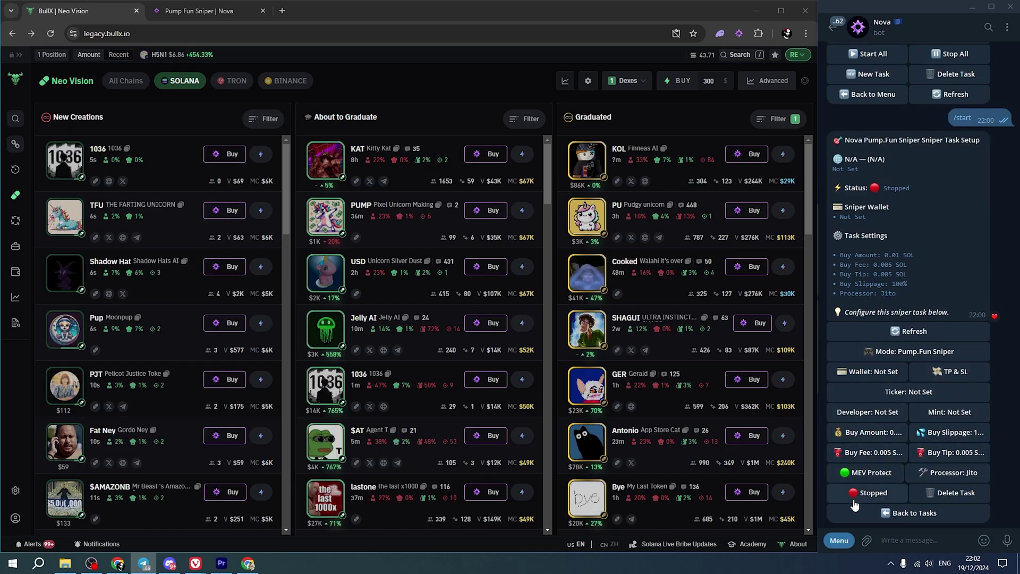
Step: Assign the BullX wallet to the Pump.Fun sniper task
click(866, 370)
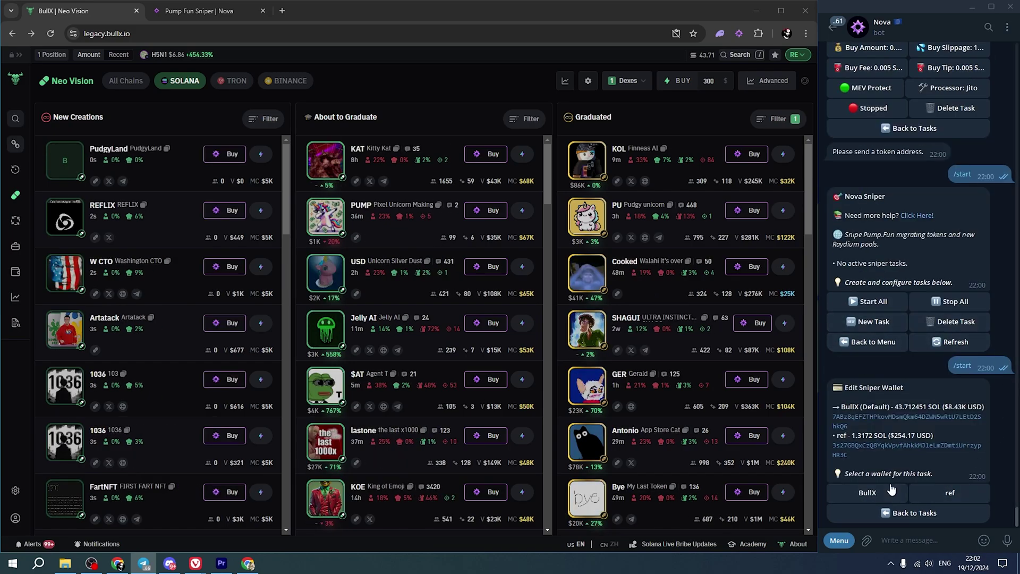
click(870, 493)
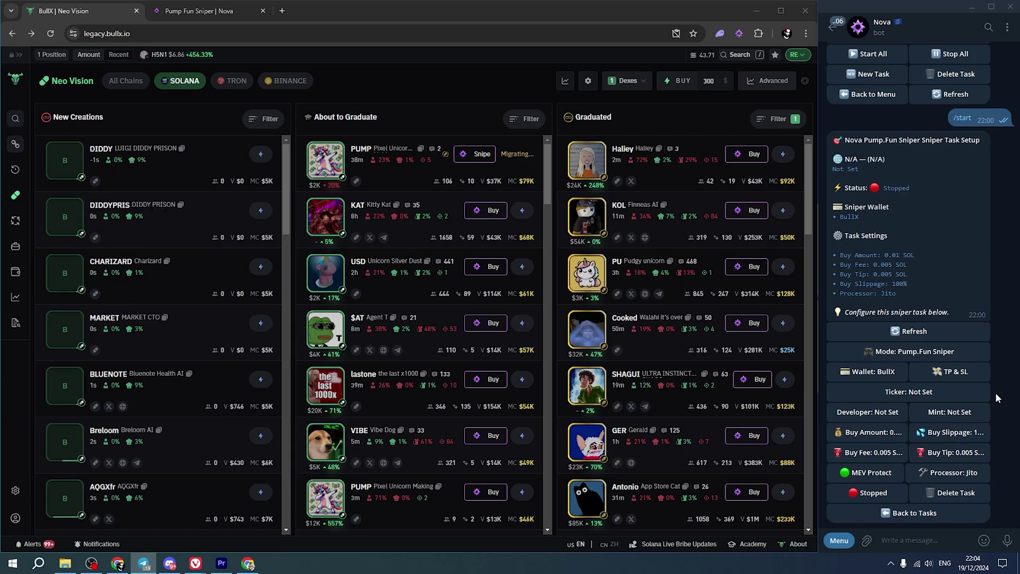
click(307, 103)
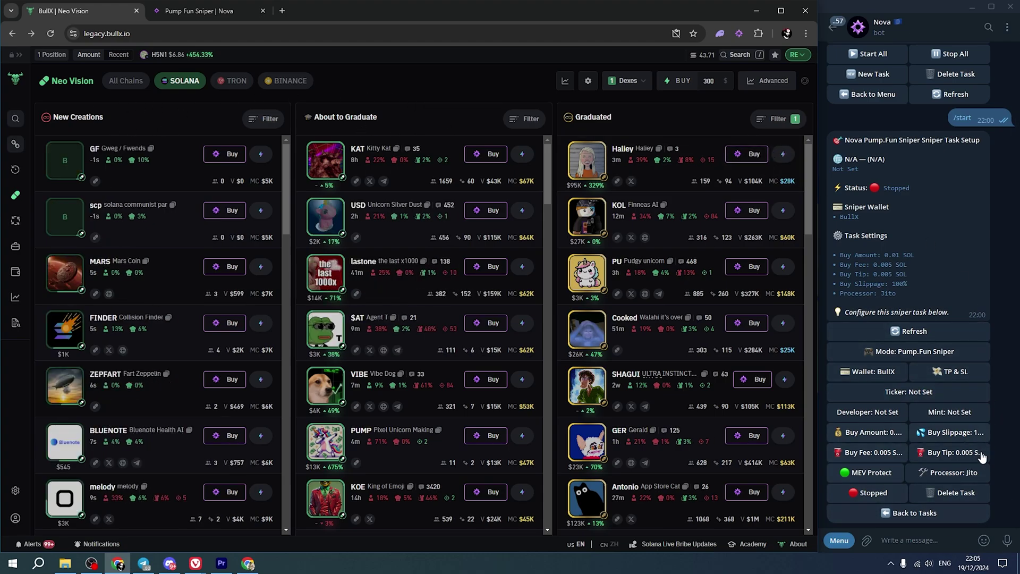
Step: Set the sniper task's ticker to 'x mail' and stop the running task
click(981, 391)
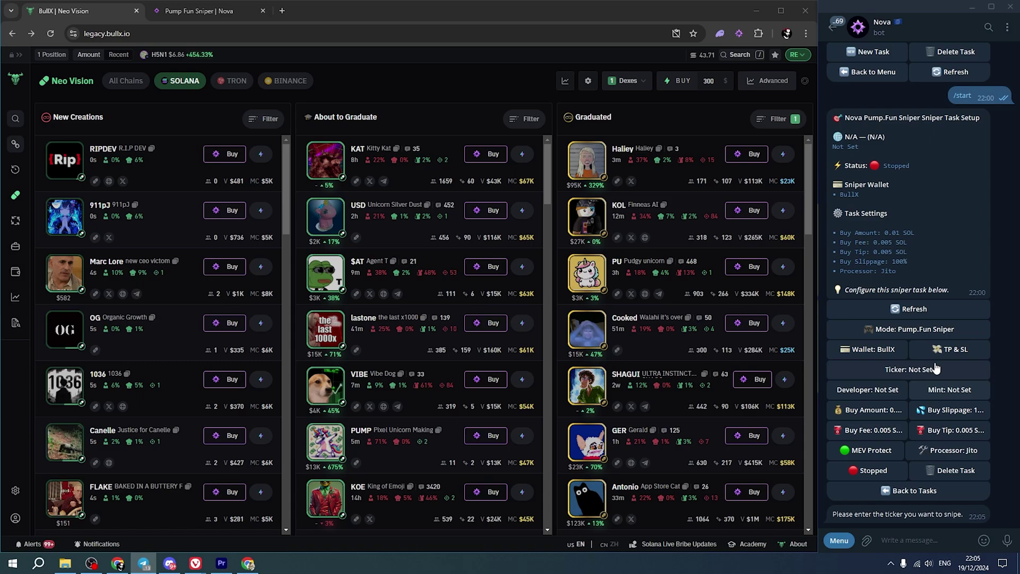
click(908, 370)
text(x mail)
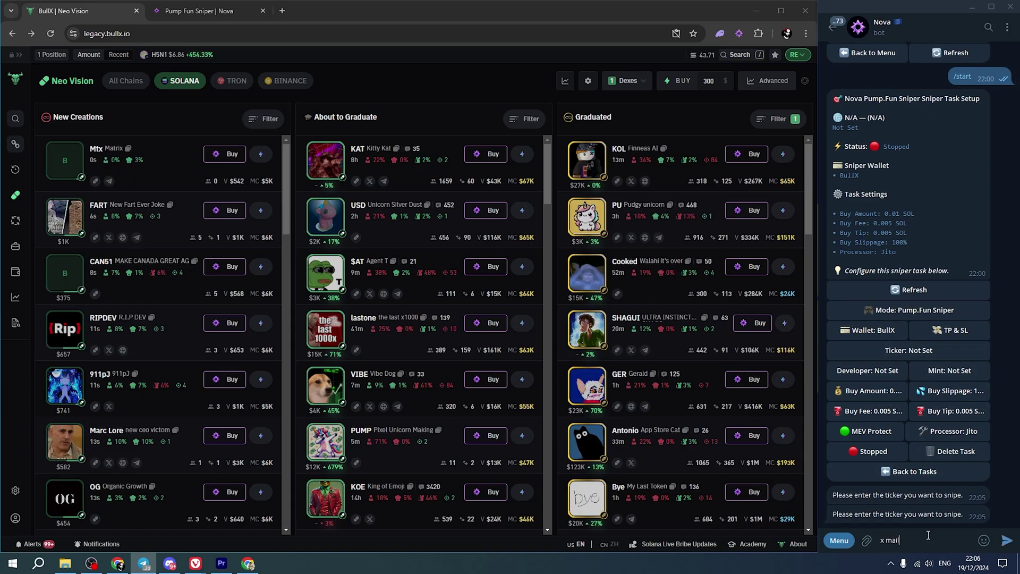
key(Return)
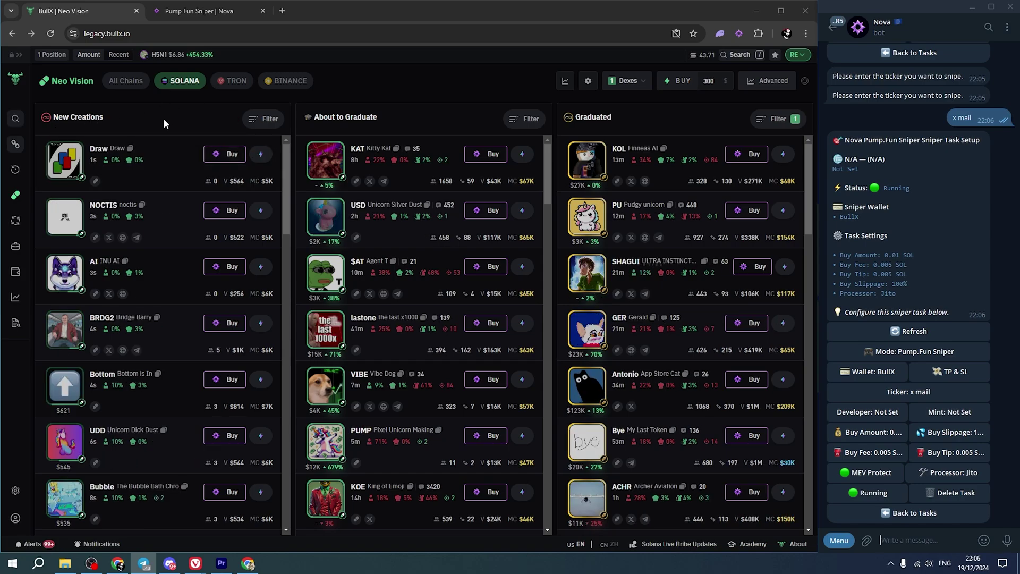
mouse_move(211, 159)
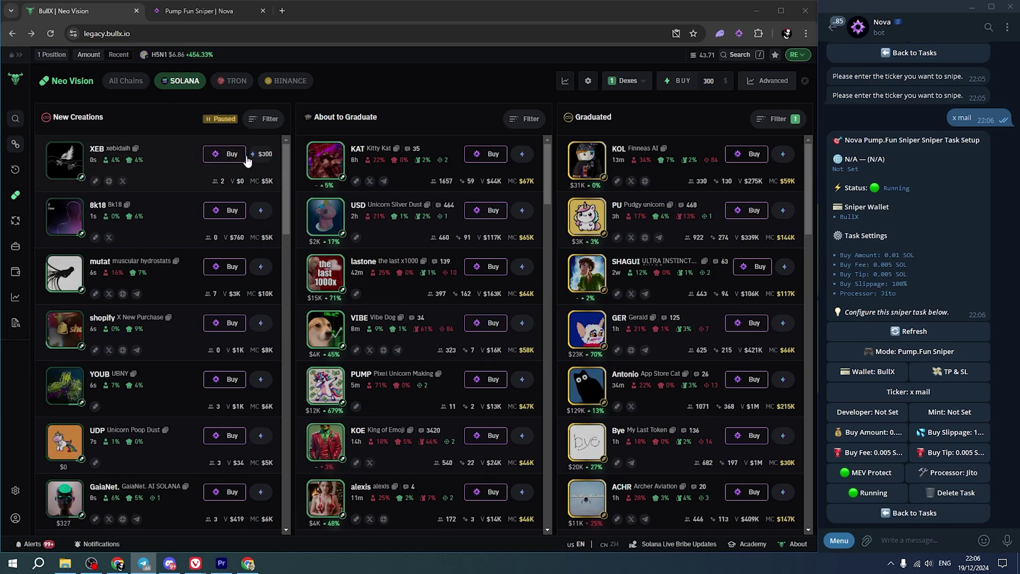
click(874, 492)
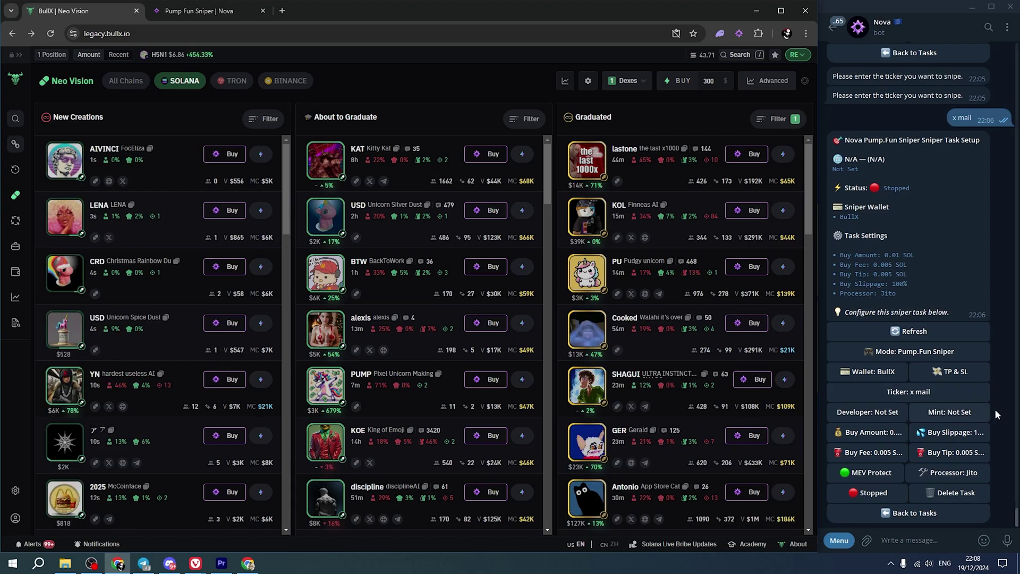
Step: Copy the creator's wallet address from their pump.fun profile and send it as the sniper's developer wallet
click(161, 226)
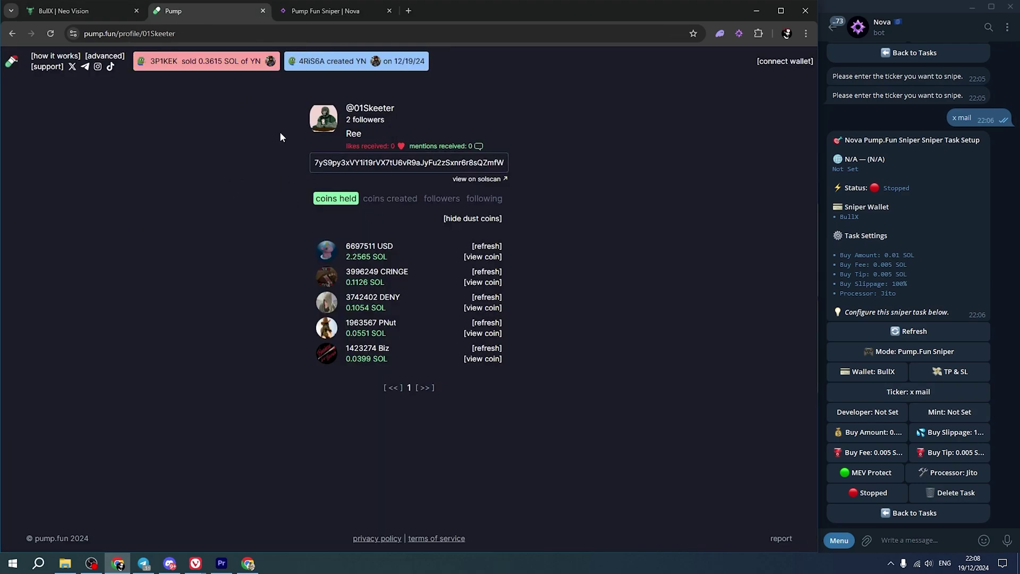
double_click(360, 165)
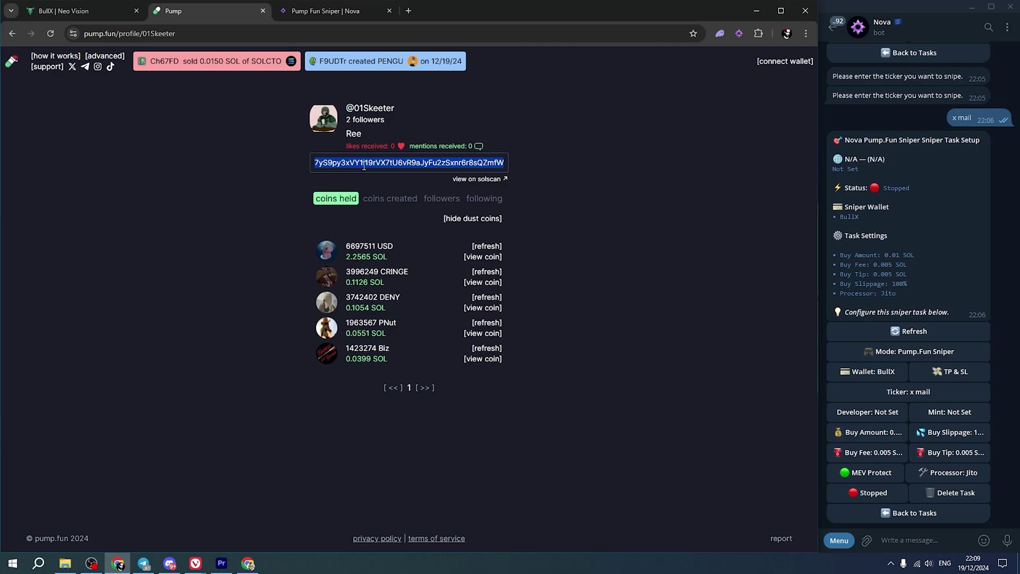
key(ctrl+c)
click(868, 411)
click(942, 531)
key(ctrl+v)
key(Return)
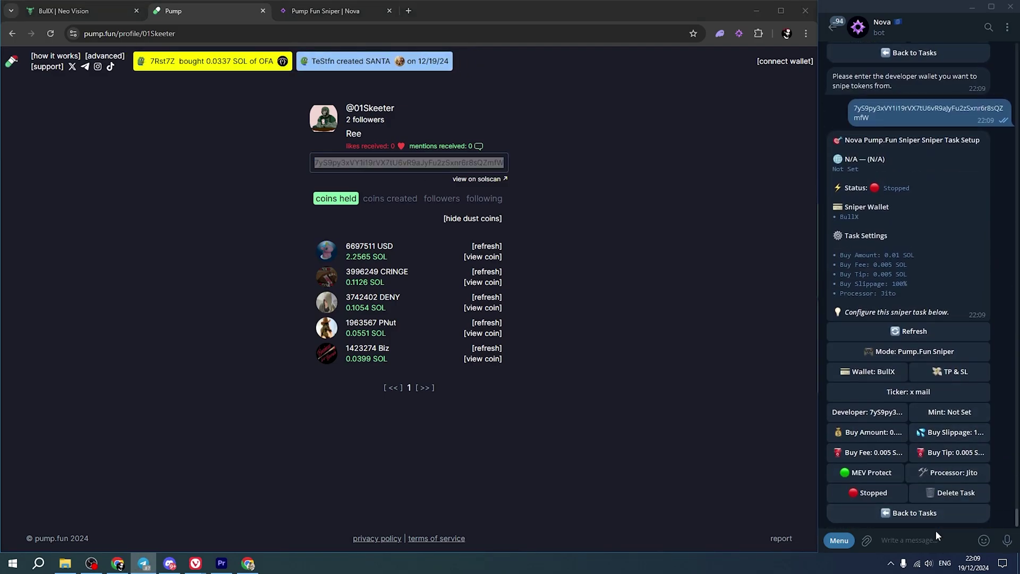
Step: Toggle the sniper task to Running and ask the bot to set the mint address
click(869, 497)
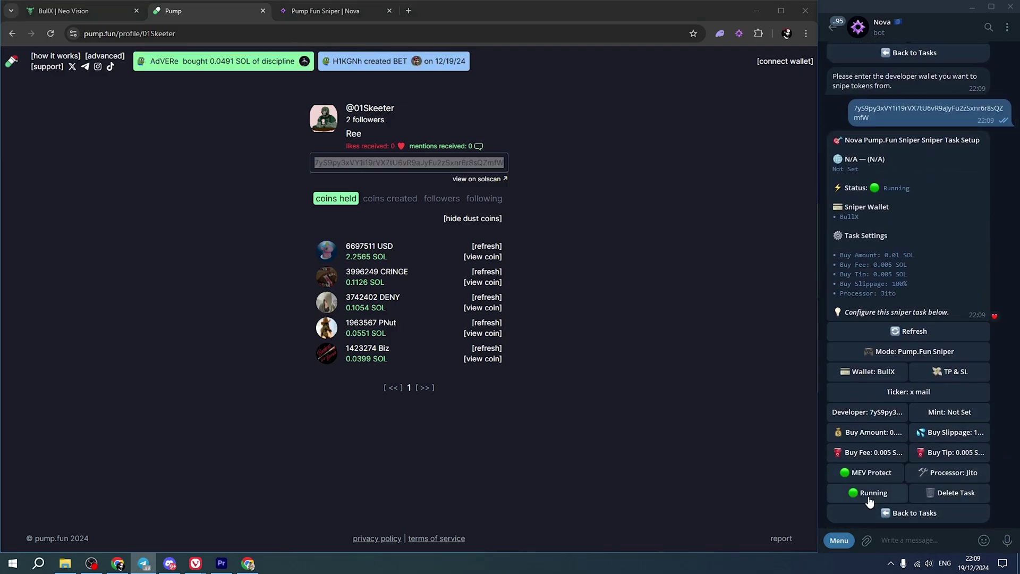
key(alt+Tab)
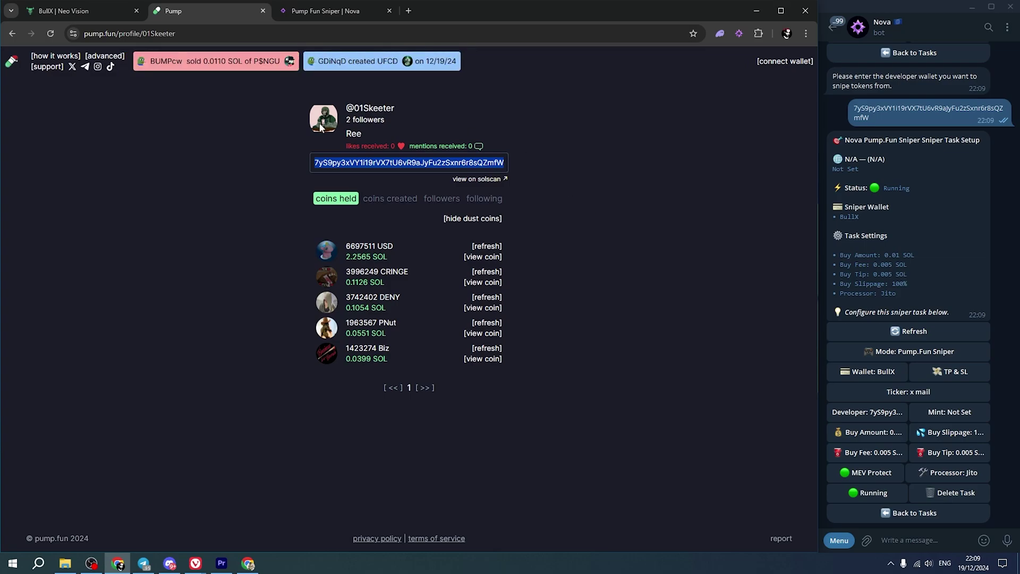
key(ctrl+shift+Tab)
click(950, 410)
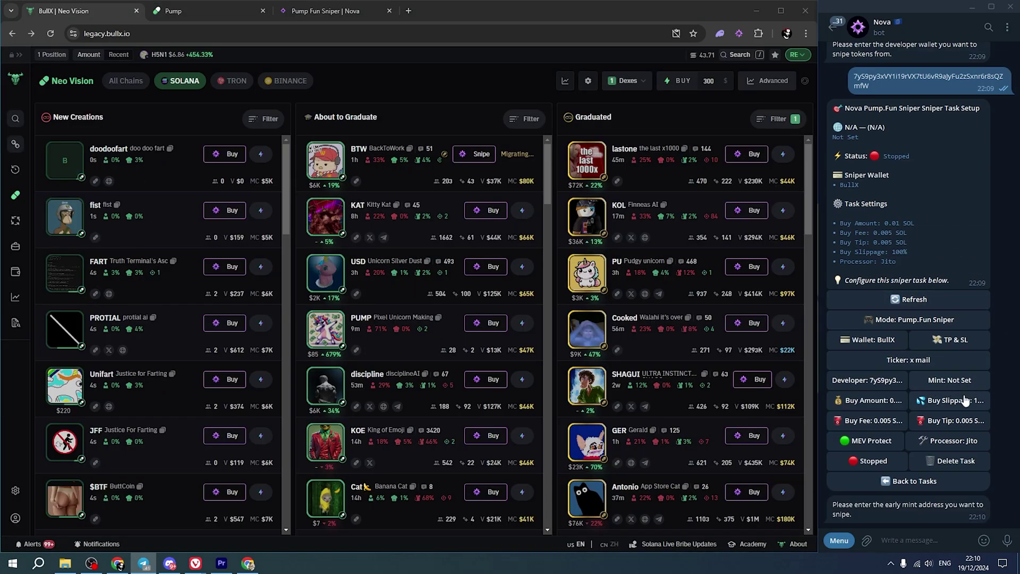
Step: Check the TP & SL settings, then start a Buy Sniper task for the migrating Agora token
click(965, 344)
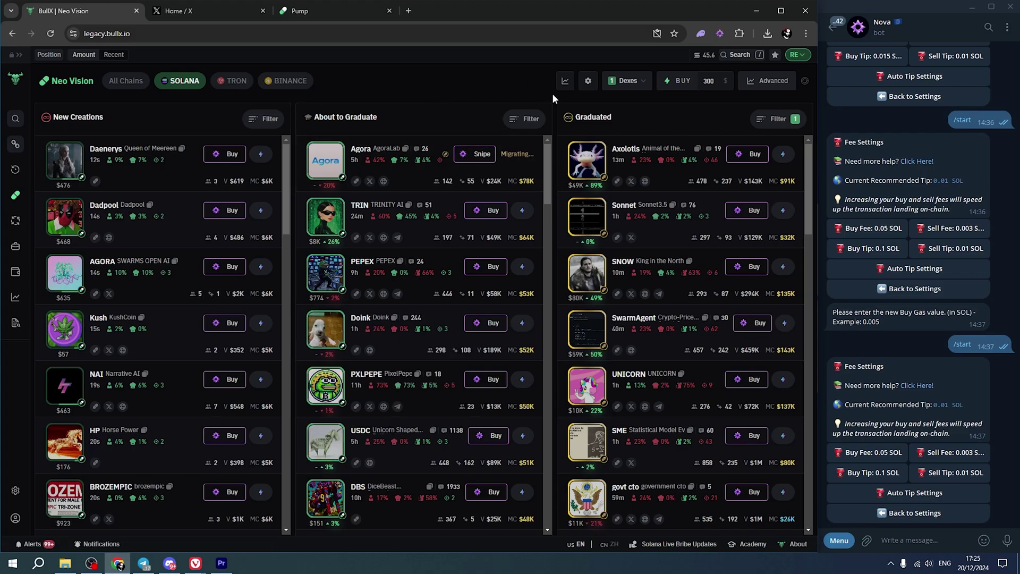
click(480, 154)
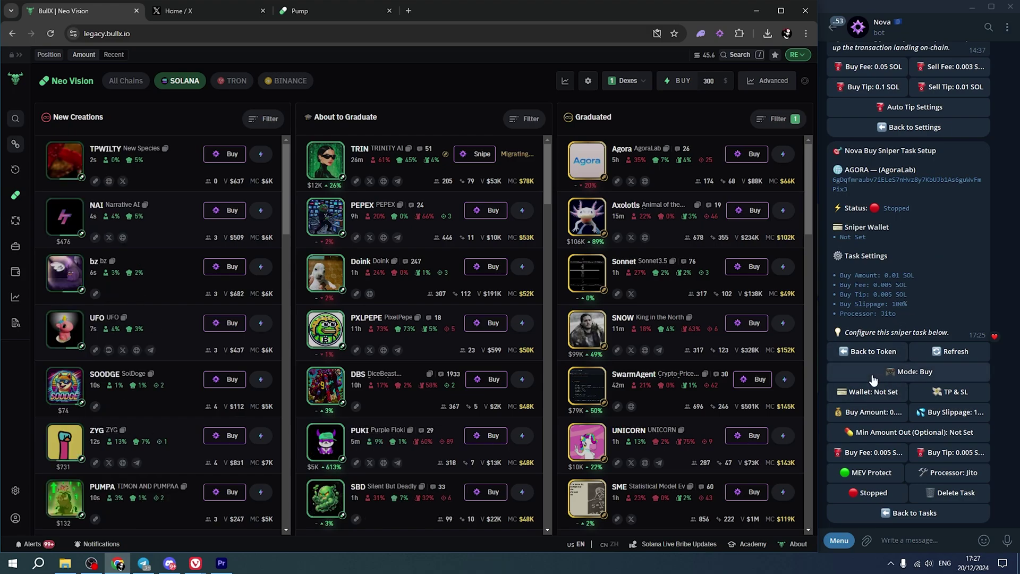
Step: Pick the BullX wallet for the AGORA sniper task and switch the processor to Ultra
click(873, 392)
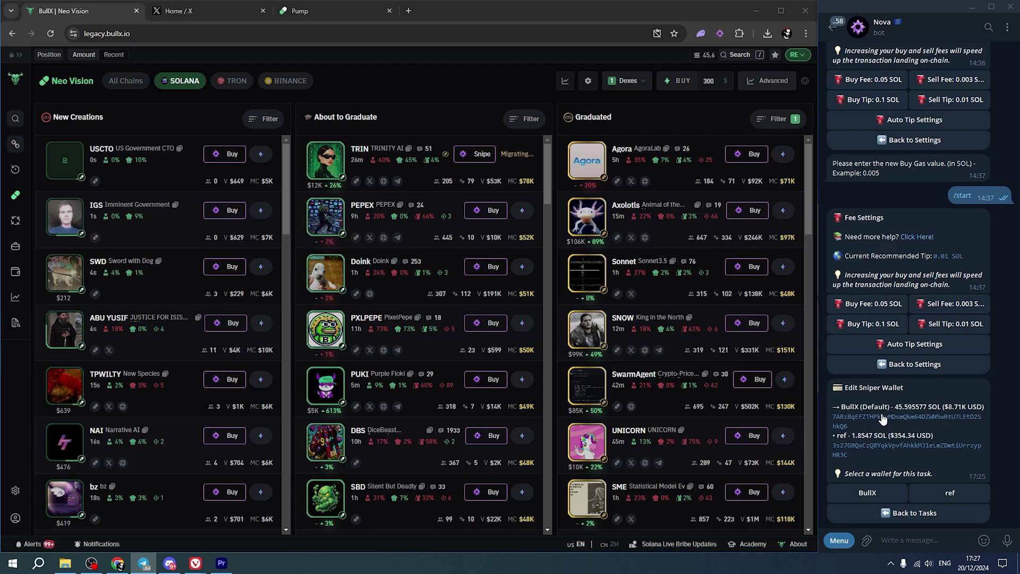
click(867, 492)
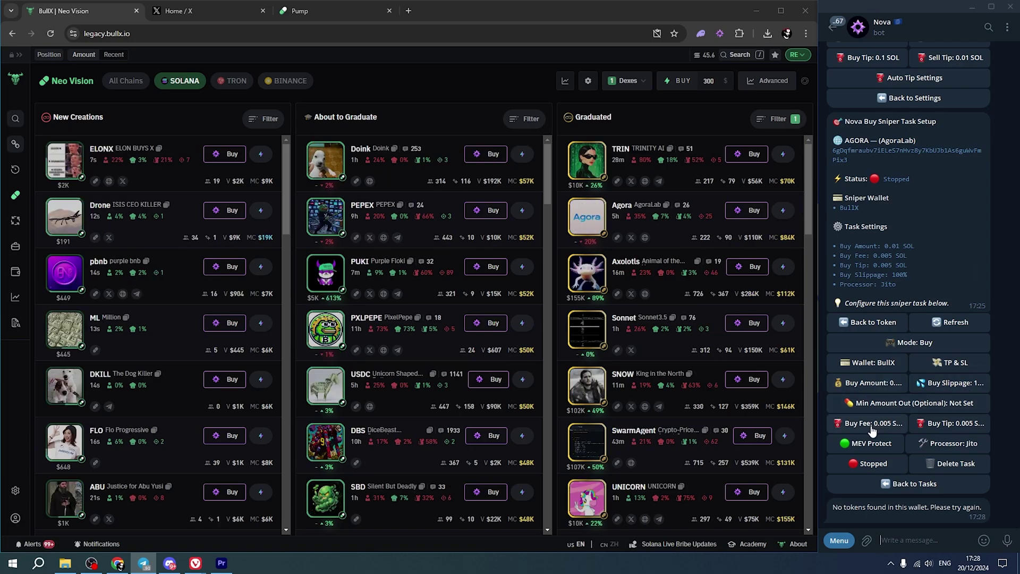
click(966, 449)
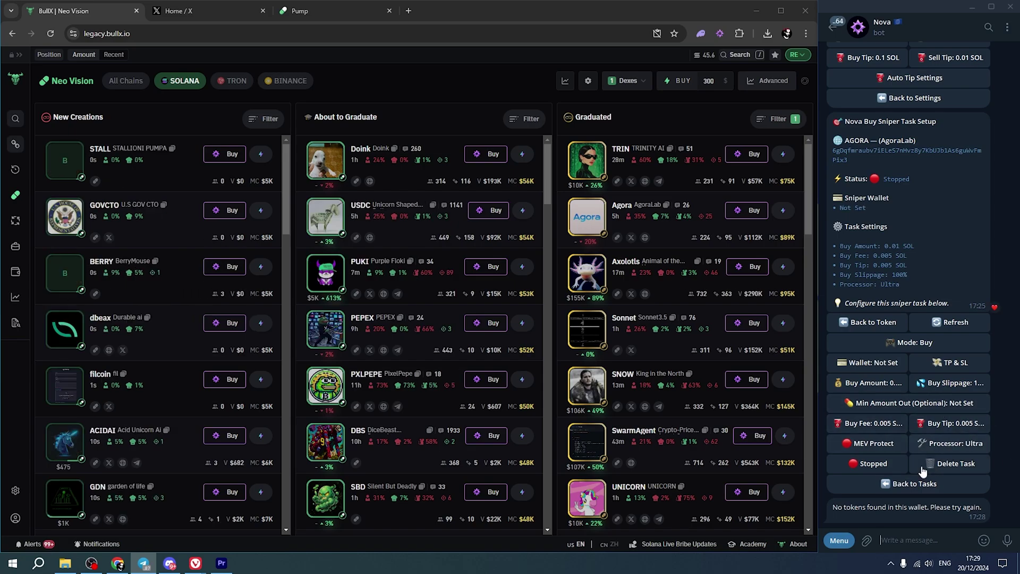
Step: Enter 1m as the task's Min Amount Out
click(963, 450)
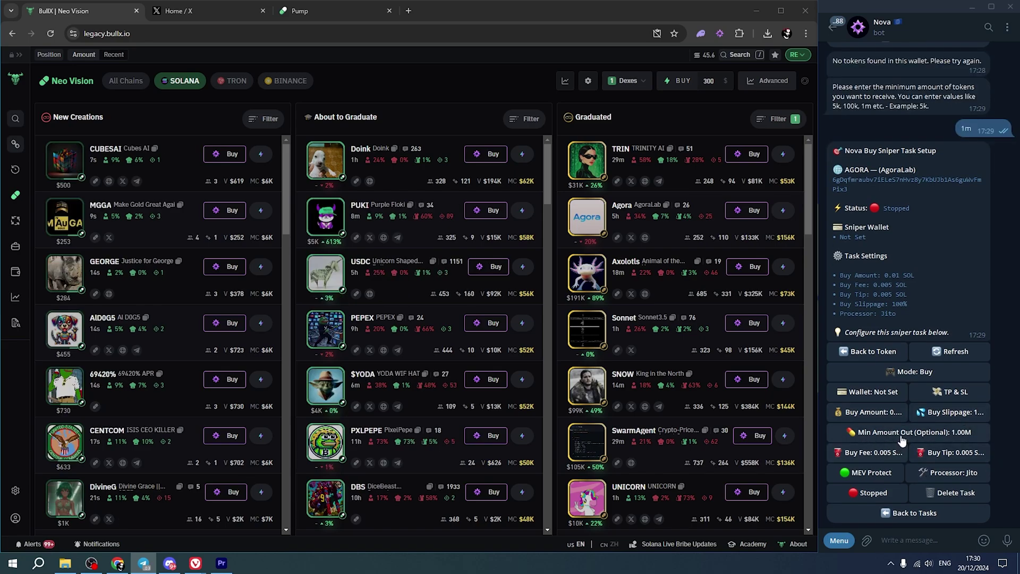
click(902, 439)
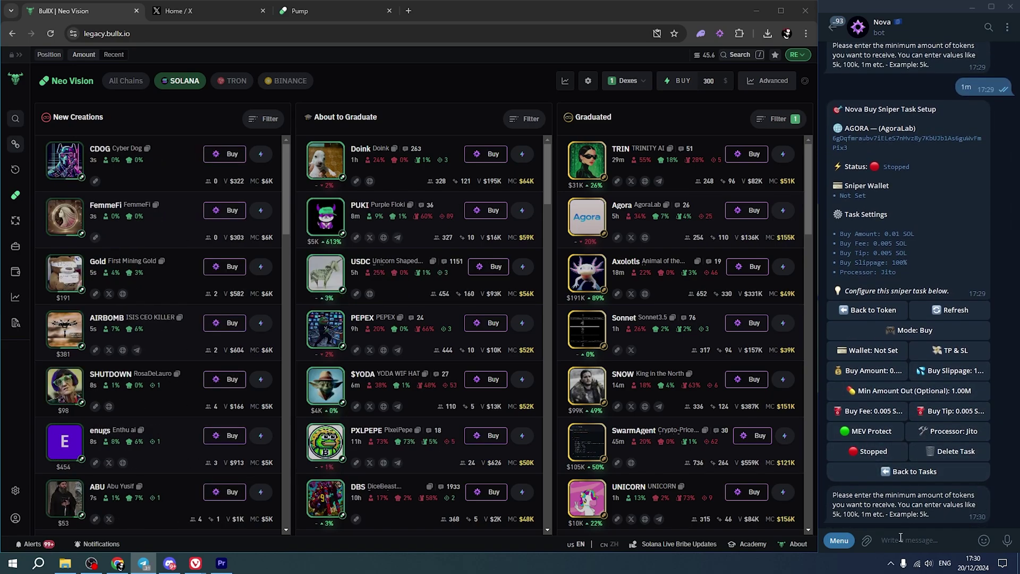
text(1m)
key(Return)
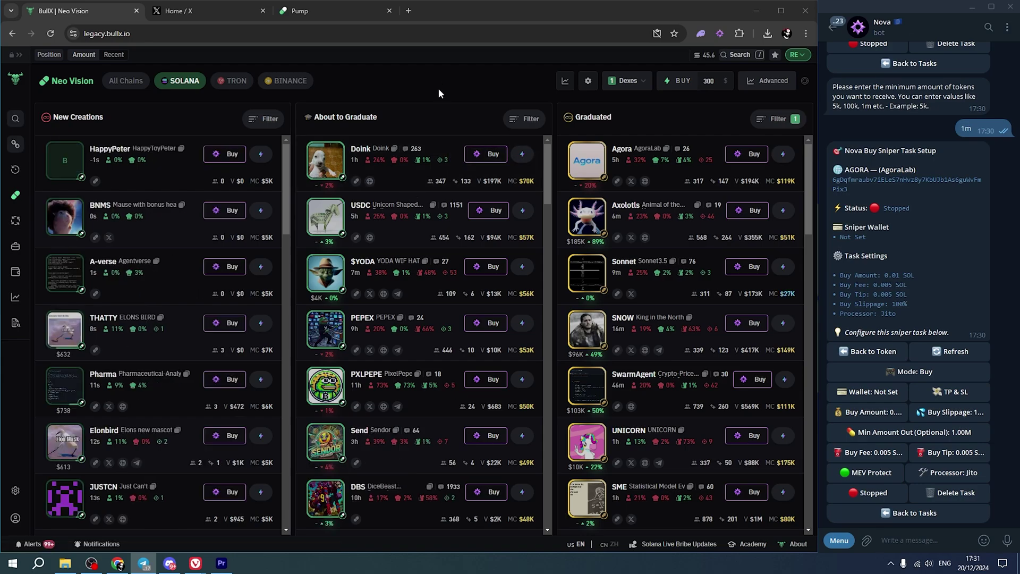
Step: Set the AGORA sniper task's wallet to BullX, then try changing Mode: Buy
click(865, 393)
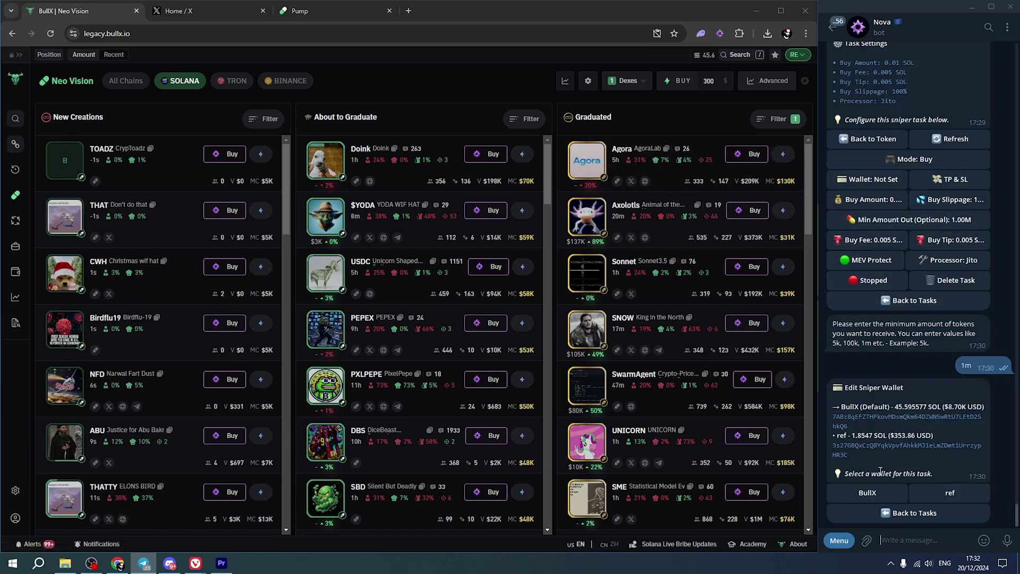
click(873, 494)
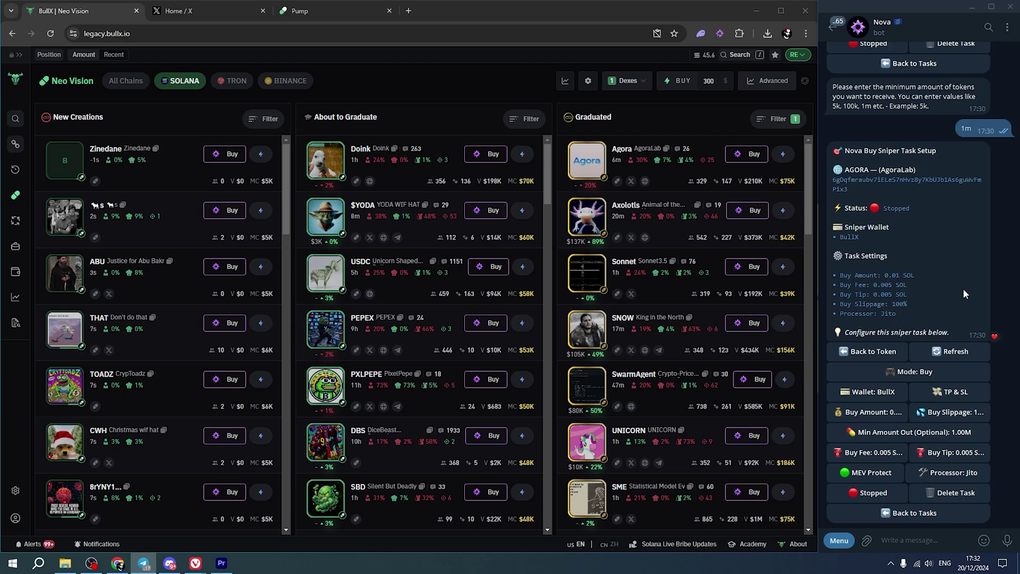
click(910, 373)
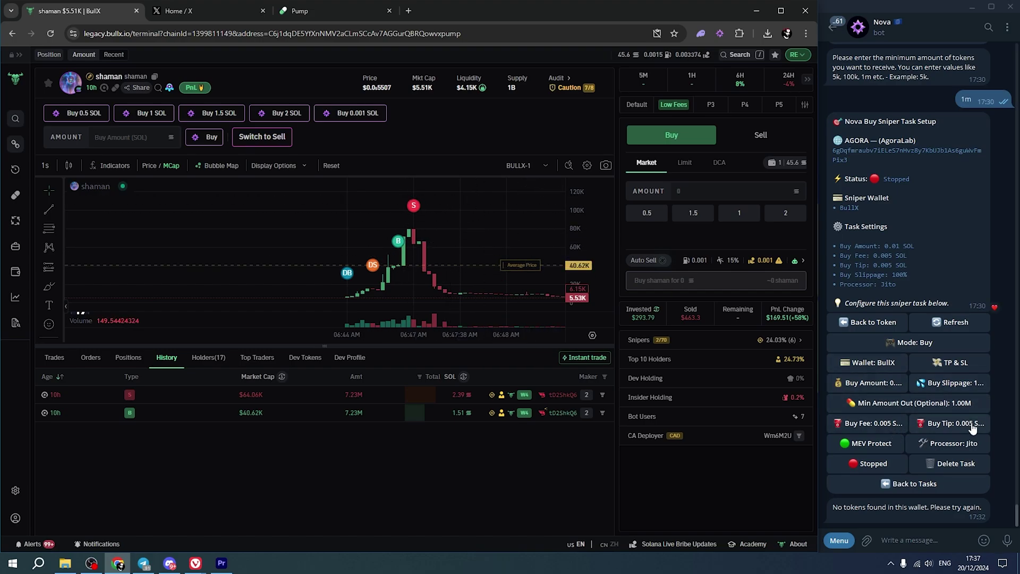
click(44, 395)
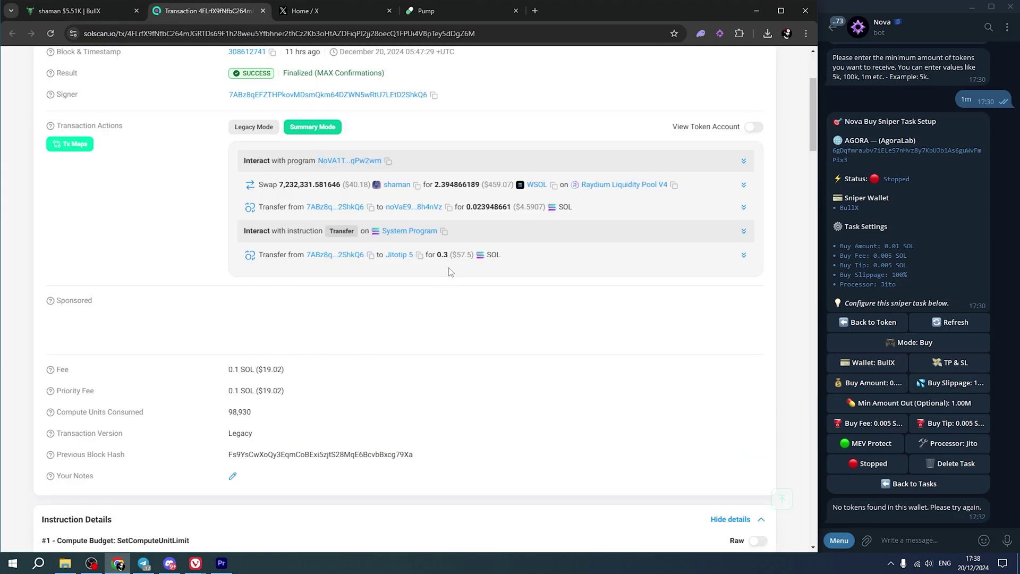
key(ctrl+w)
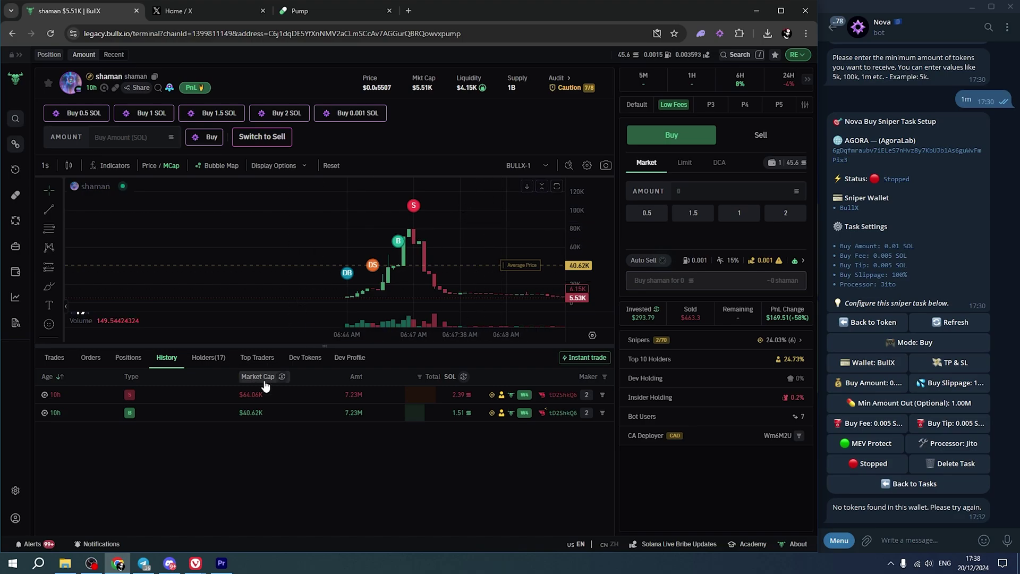